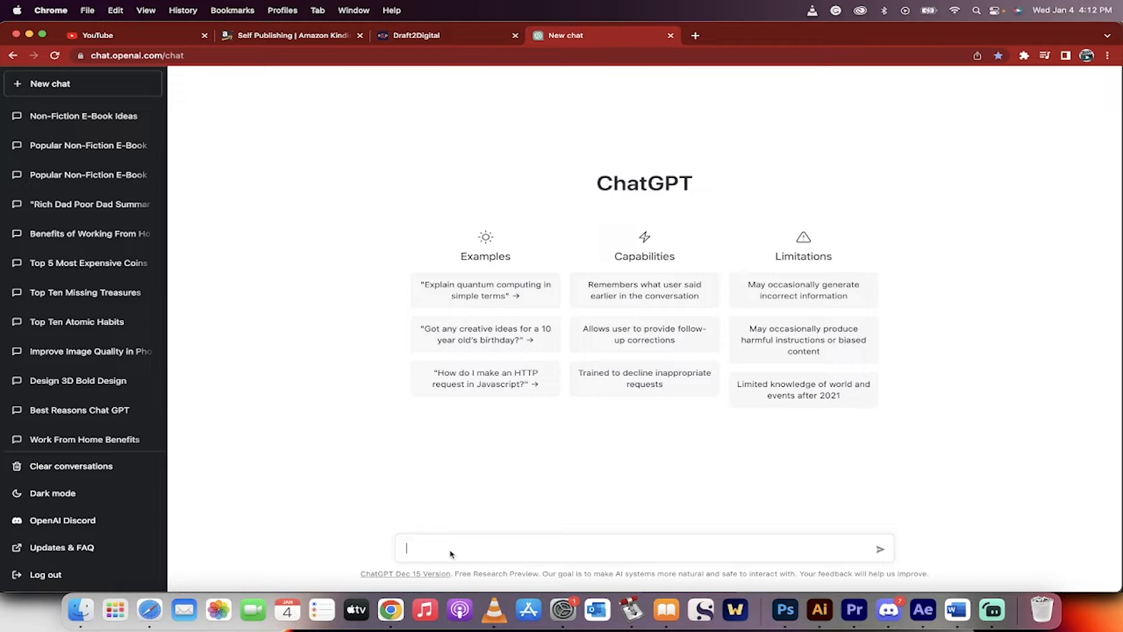
Ask for "ten ideas for non fiction e books", and follow up with "give me sub categories for #4".
text(give me ten ideas for non fiction )
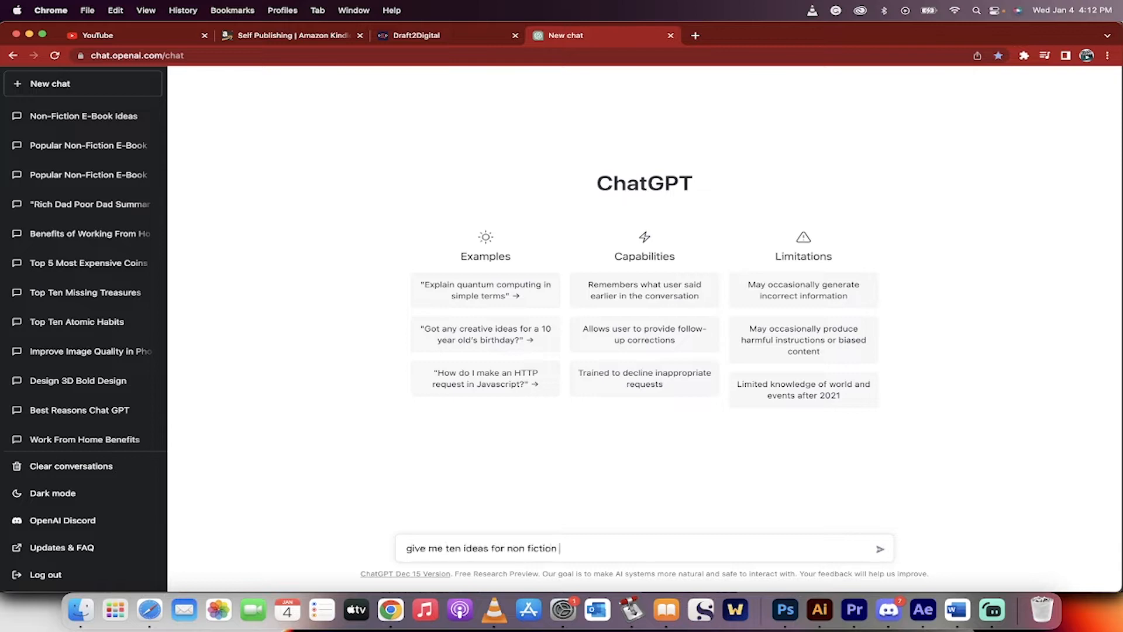
text(e books)
key(Return)
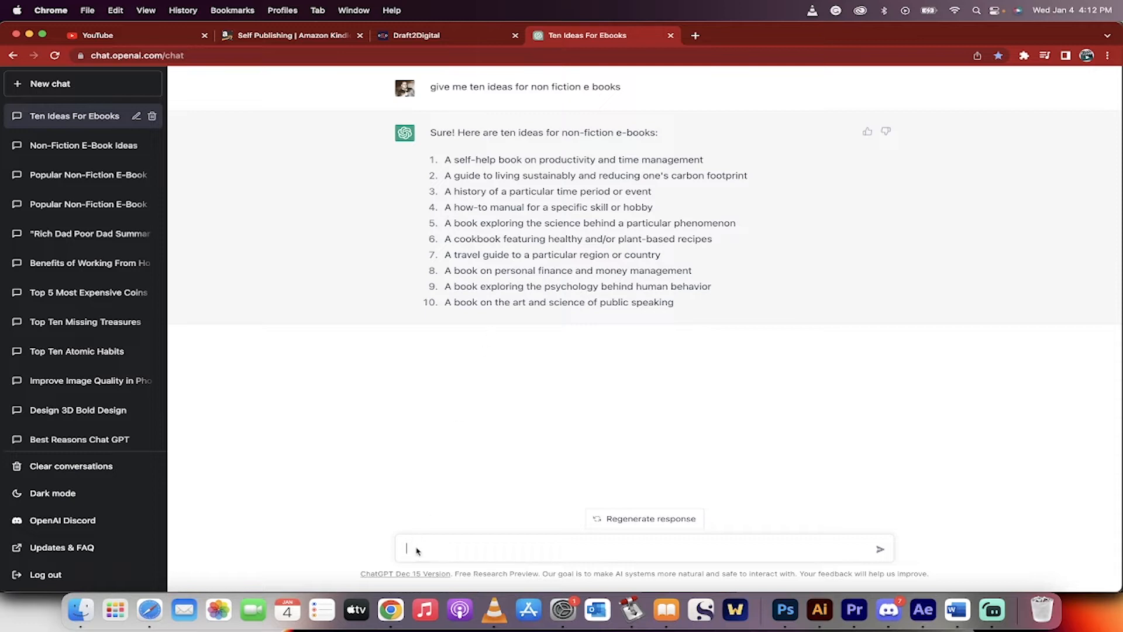
text(give me sub categories for #4)
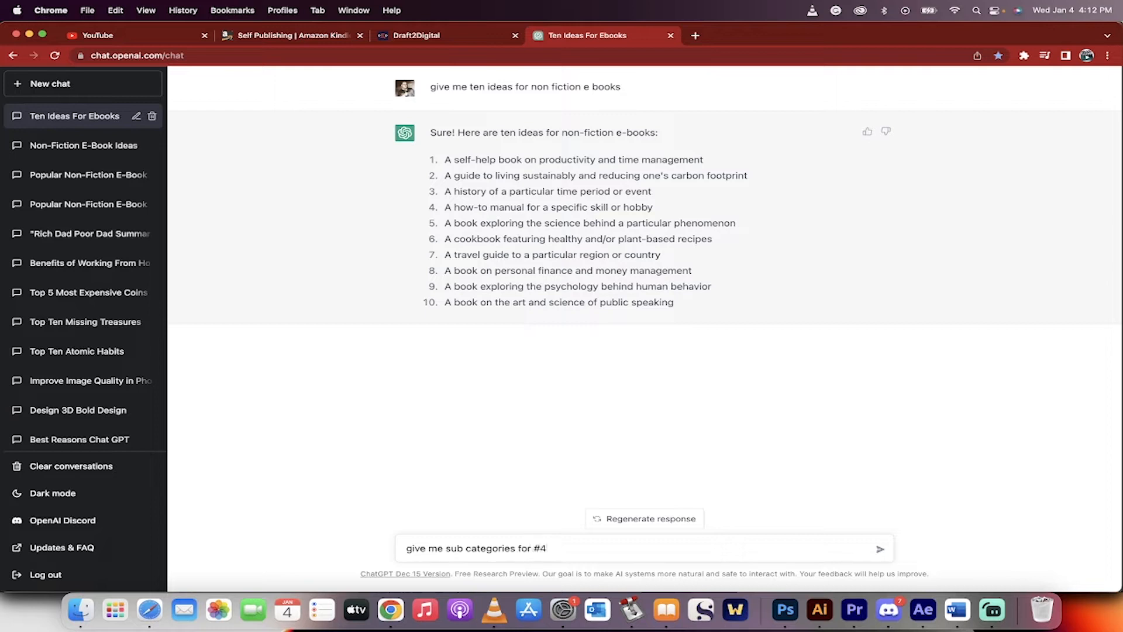
key(Return)
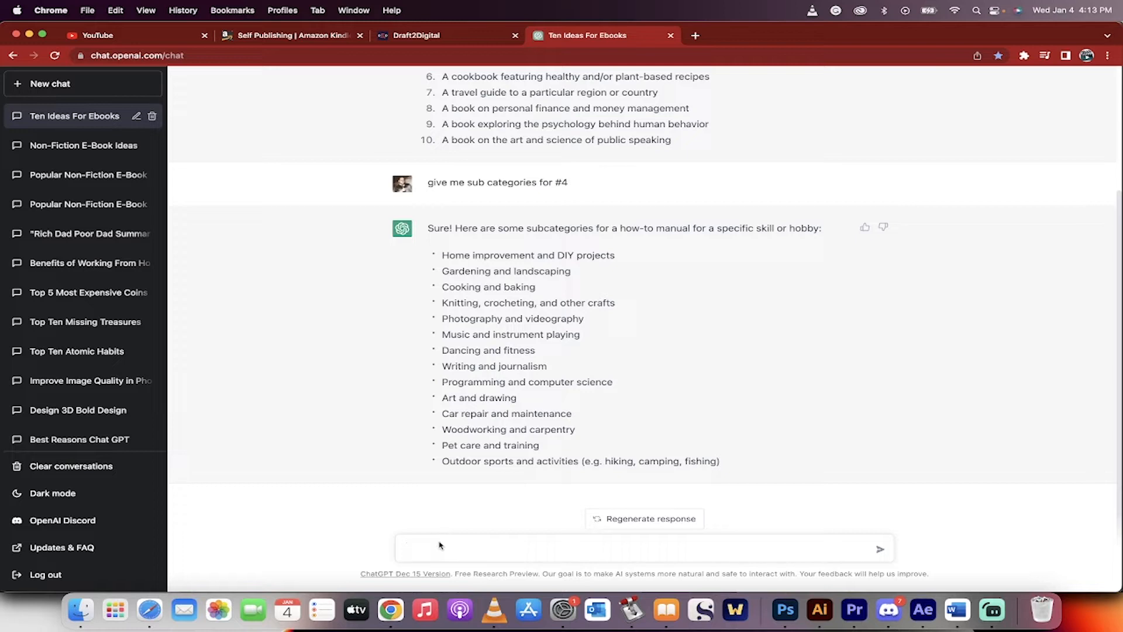
Send the prompt "give me ideas for photography and videography".
text(e)
text(give me ideas for )
text(photography and videog)
text(raphy)
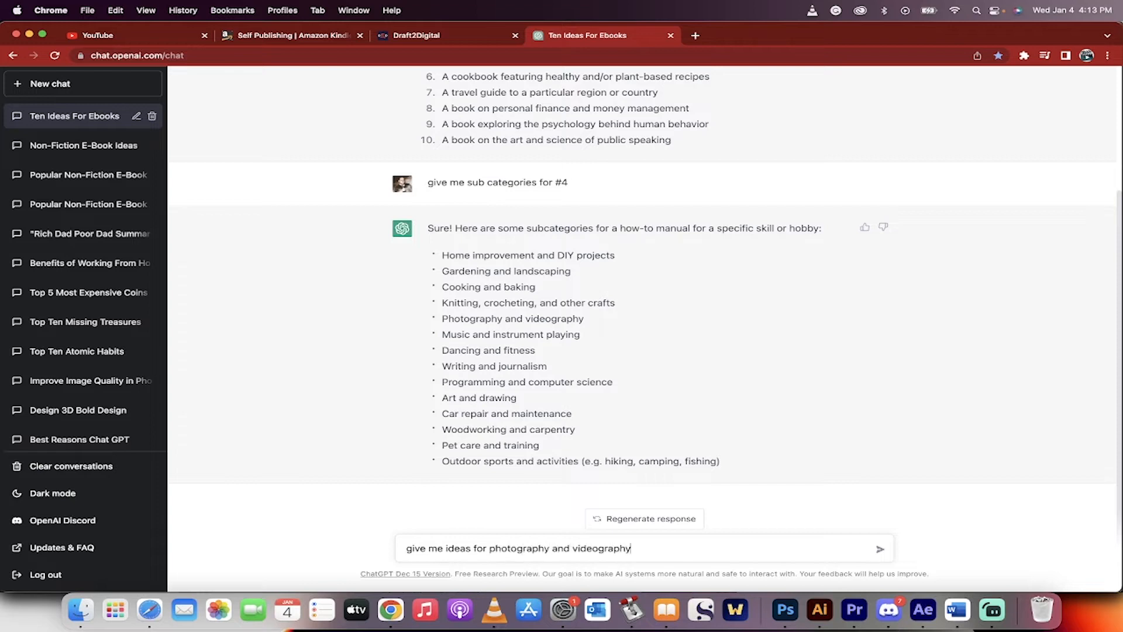
key(Return)
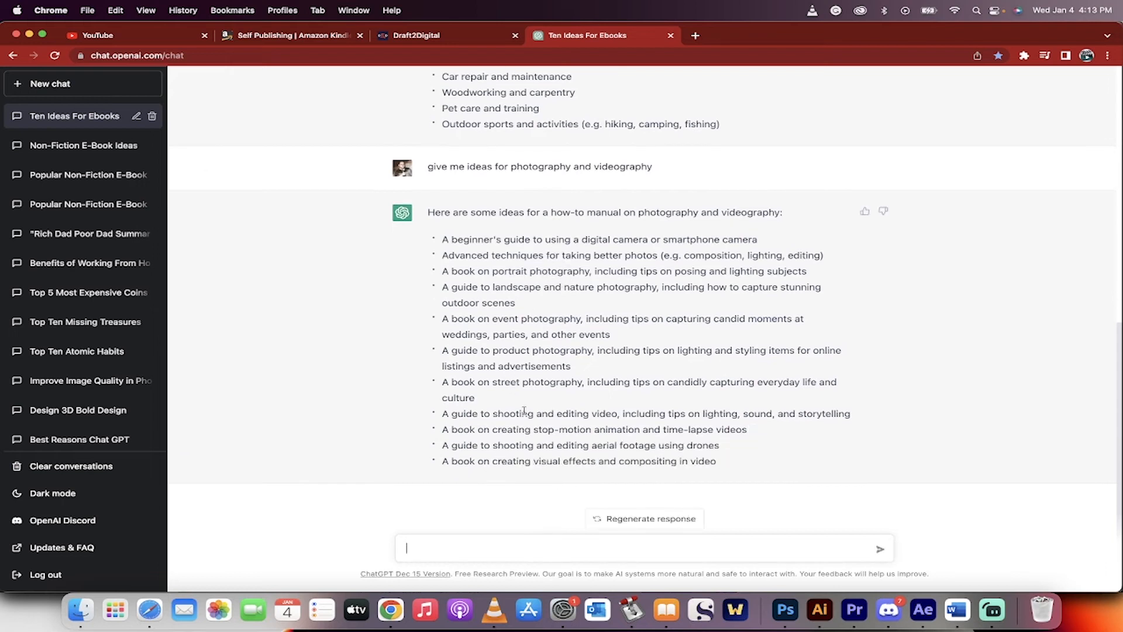
Send the prompt "Write an outline for a beginners guide to a smartphone camera for videography".
text(write an outline for a begin)
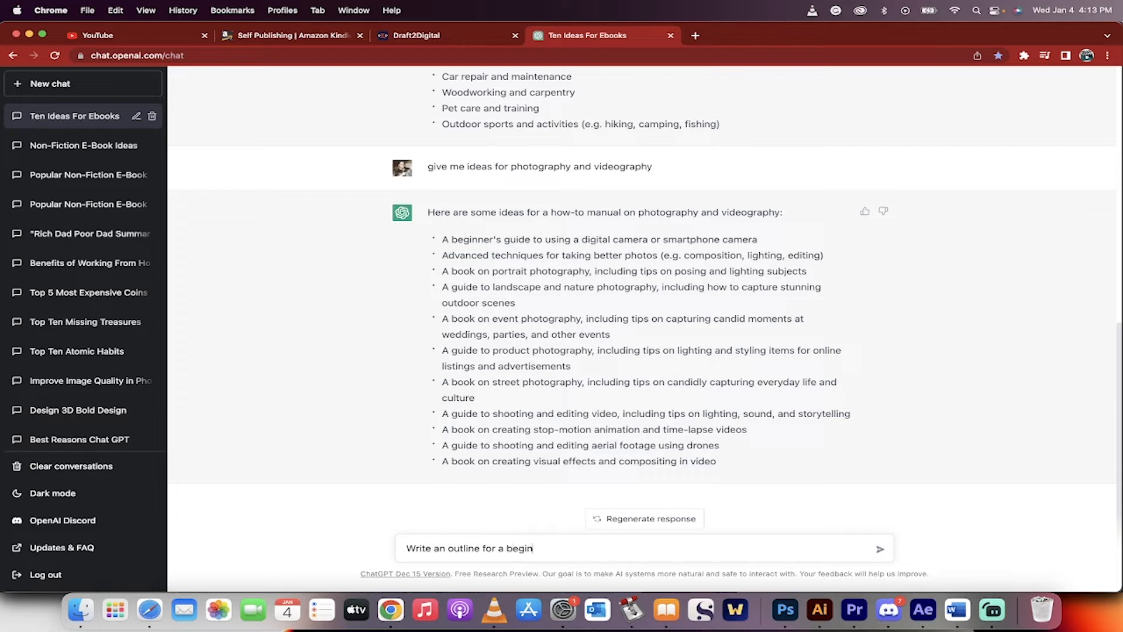
text(ners guide to a smarp)
key(BackSpace)
text(tphone camera for videograh)
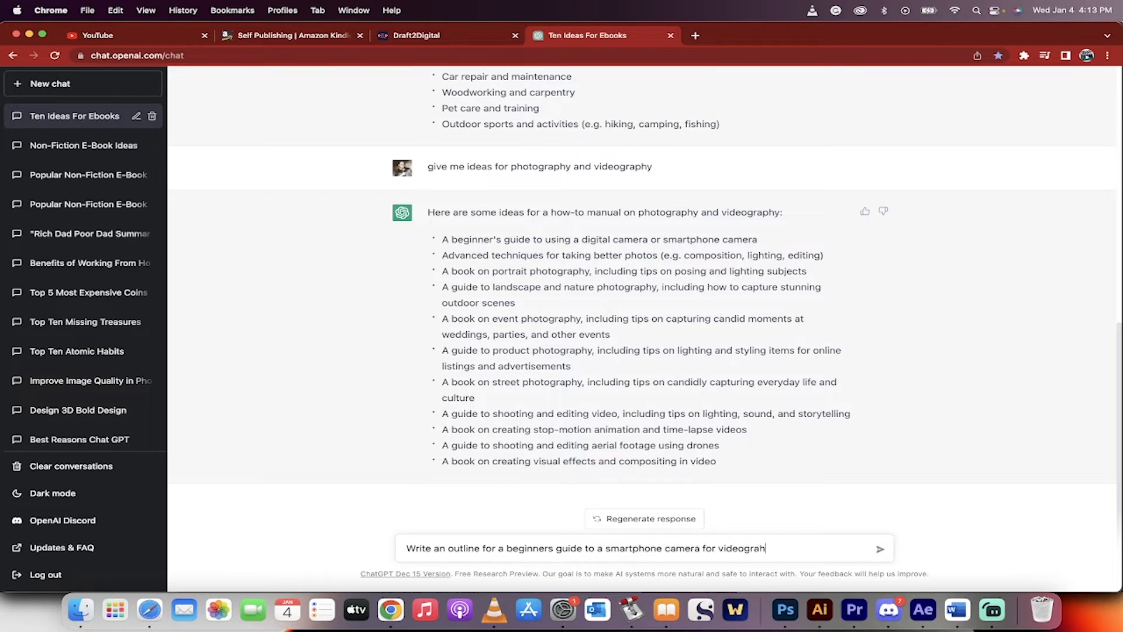
key(BackSpace)
key(Return)
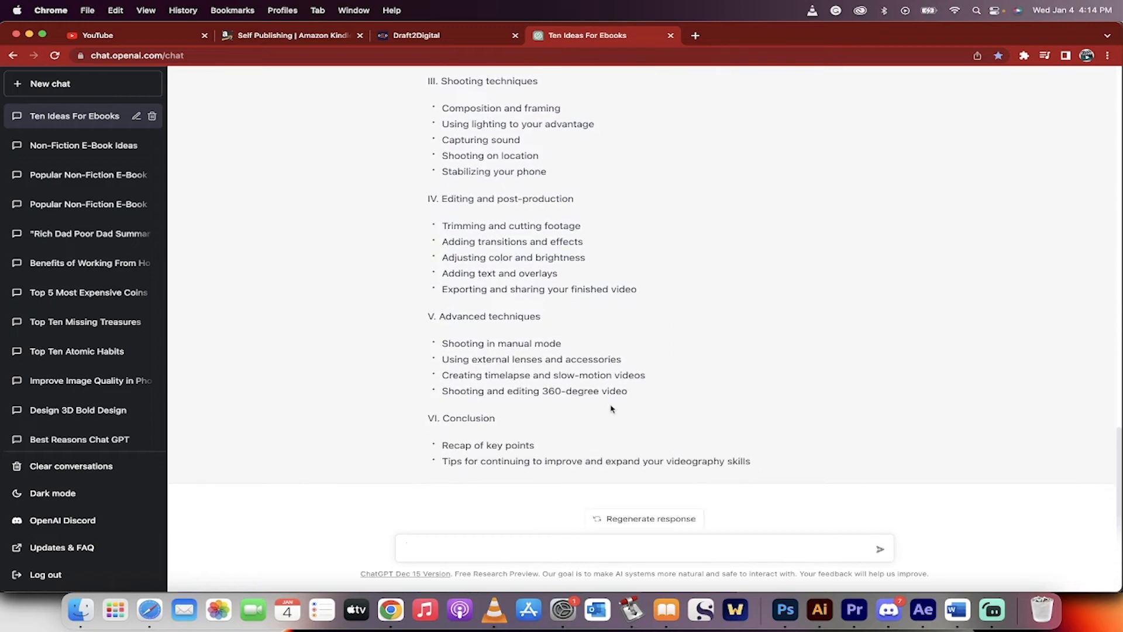
Copy the full generated outline, from "I. Introduction" through the last point under "VI. Conclusion".
scroll(612, 408, up, 5)
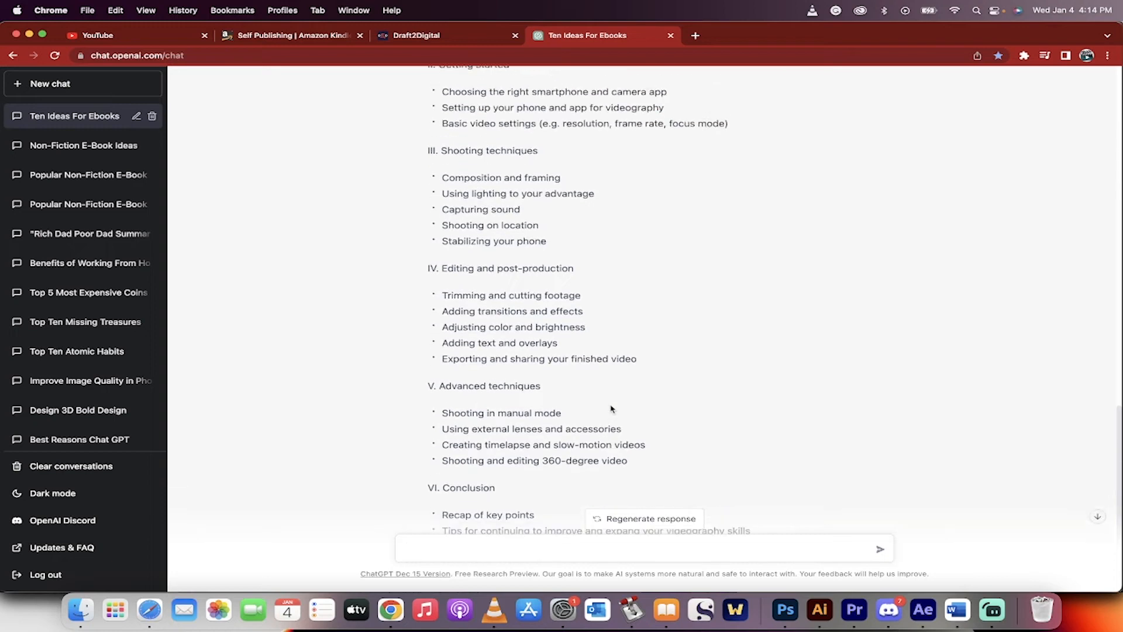
scroll(611, 408, up, 2)
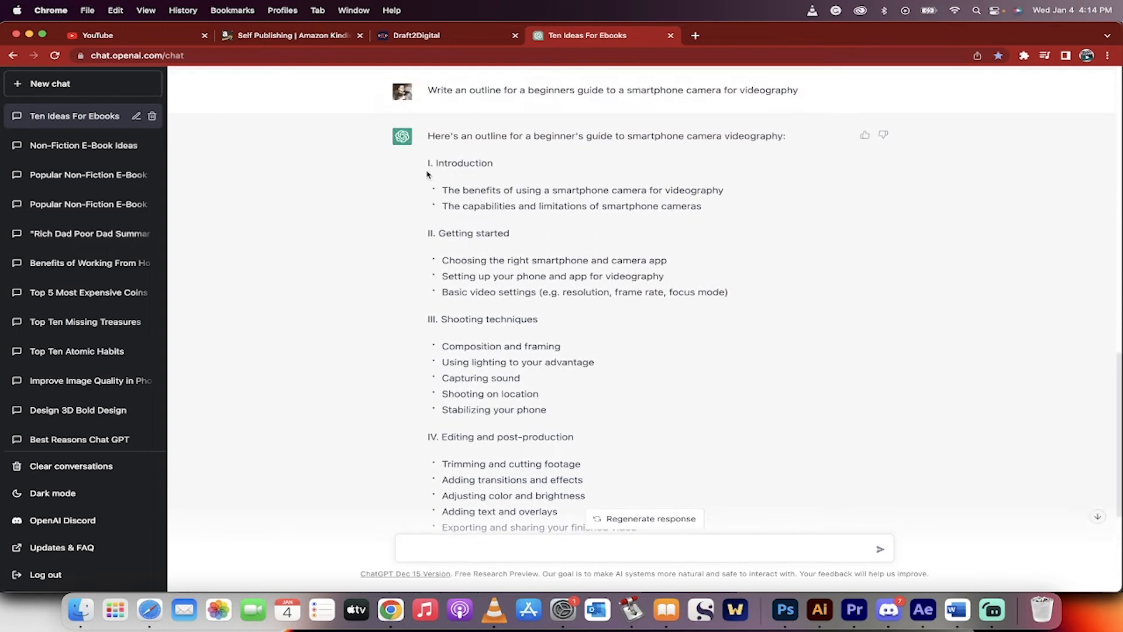
drag(427, 165, 431, 203)
scroll(431, 226, down, 6)
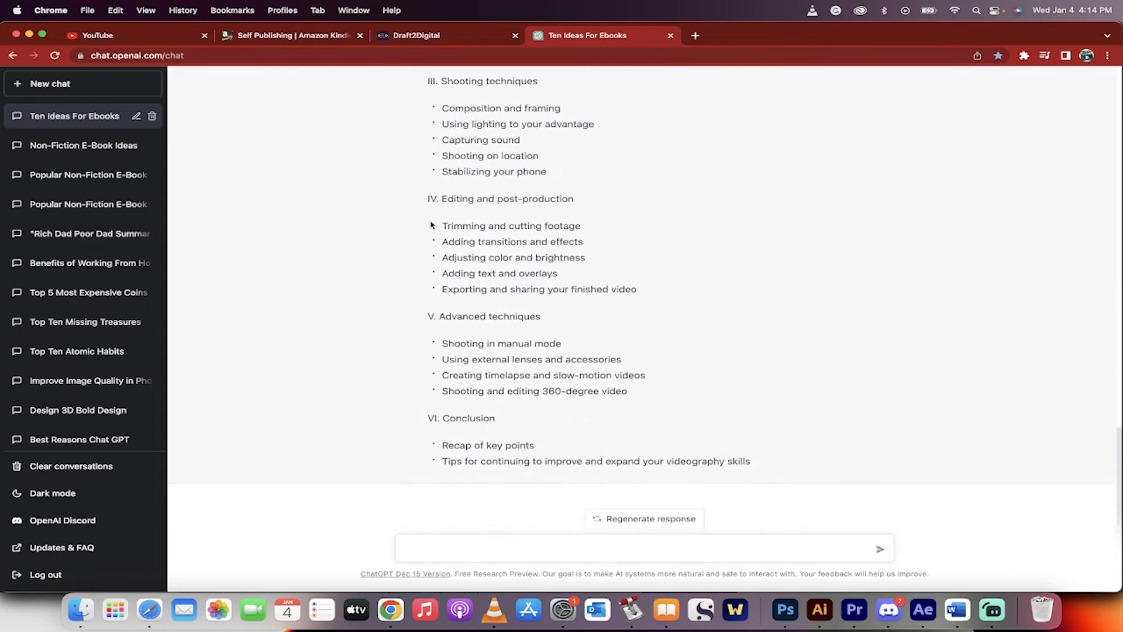
drag(753, 463, 758, 468)
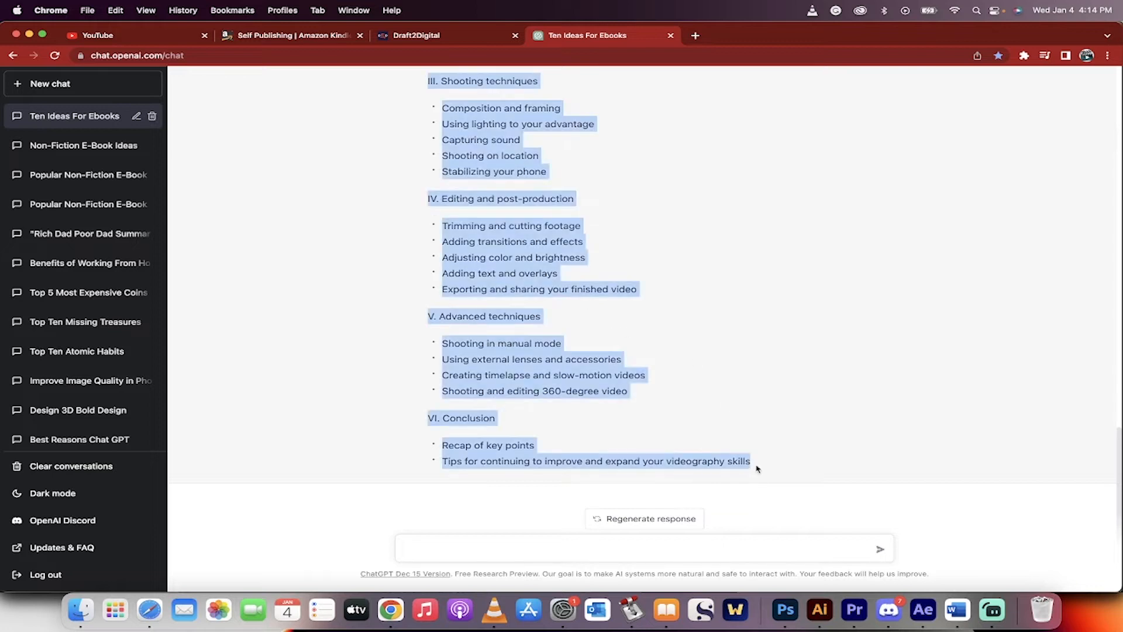
key(super+c)
Switch to Word, paste the copied outline into the blank document and look it over.
click(956, 611)
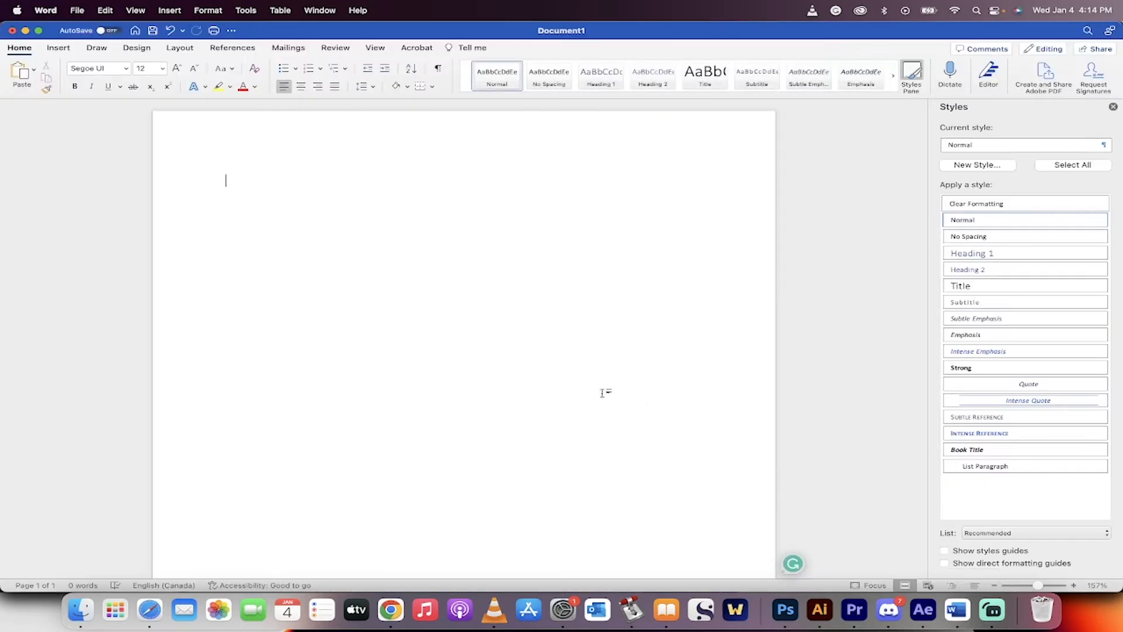
click(219, 168)
key(super+v)
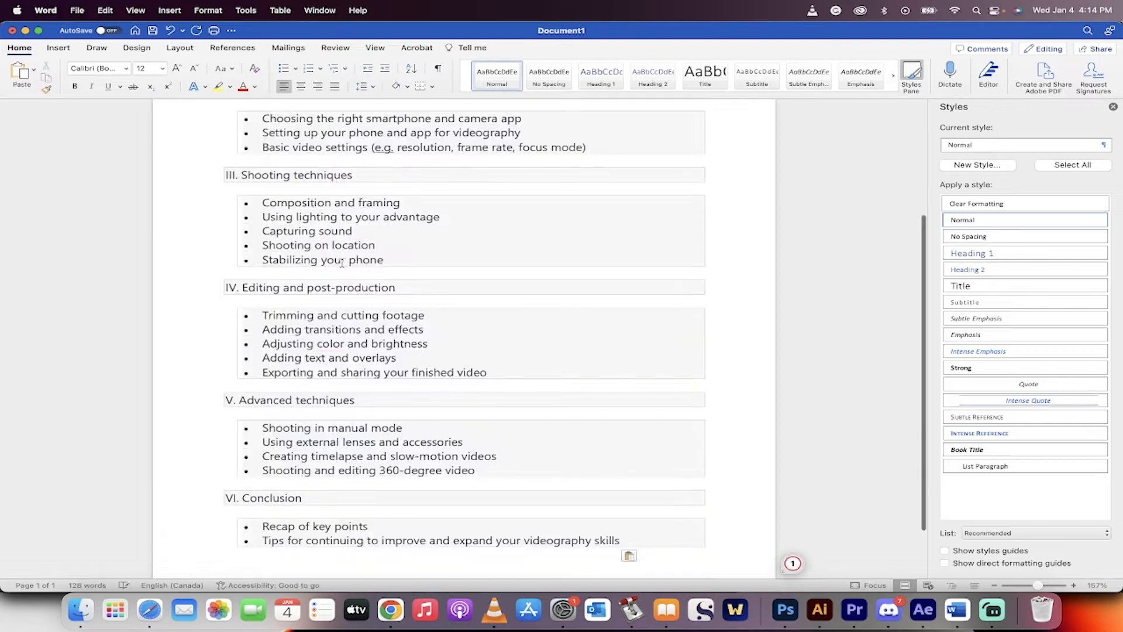
scroll(342, 266, up, 5)
scroll(343, 266, down, 3)
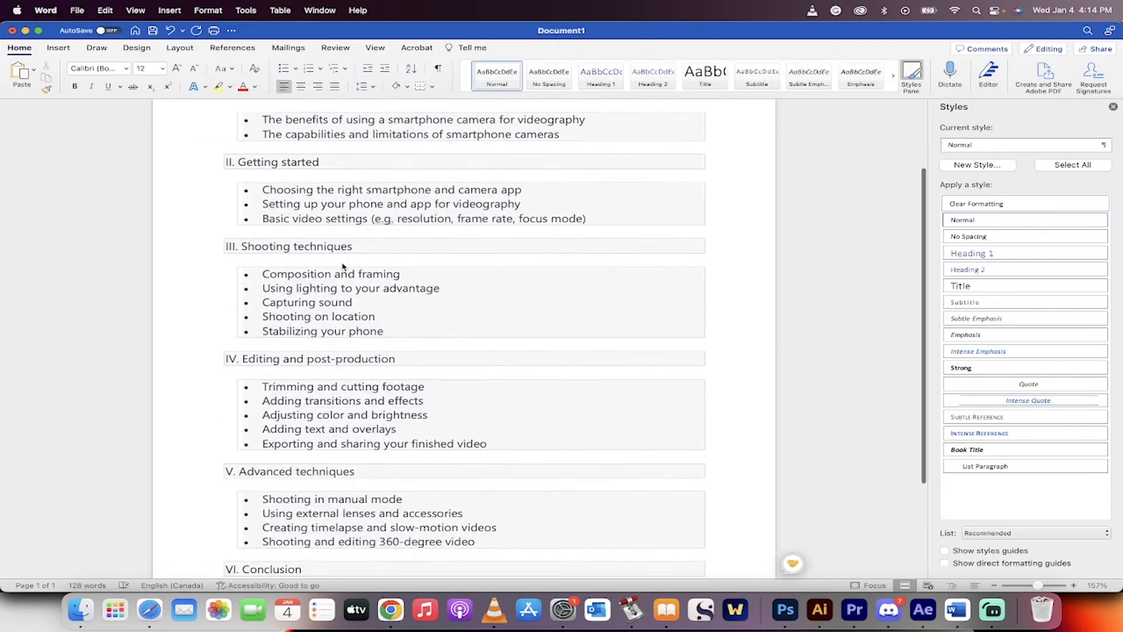
scroll(342, 266, down, 4)
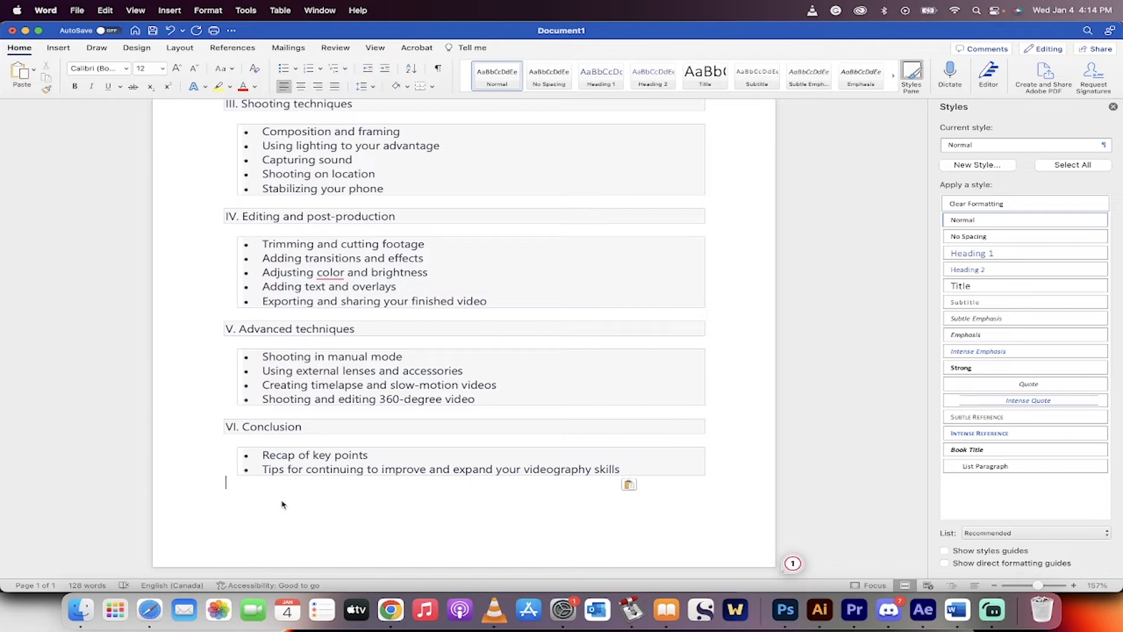
Insert a page break after the outline and write "Introduction" as the heading of the new page.
key(super+Return)
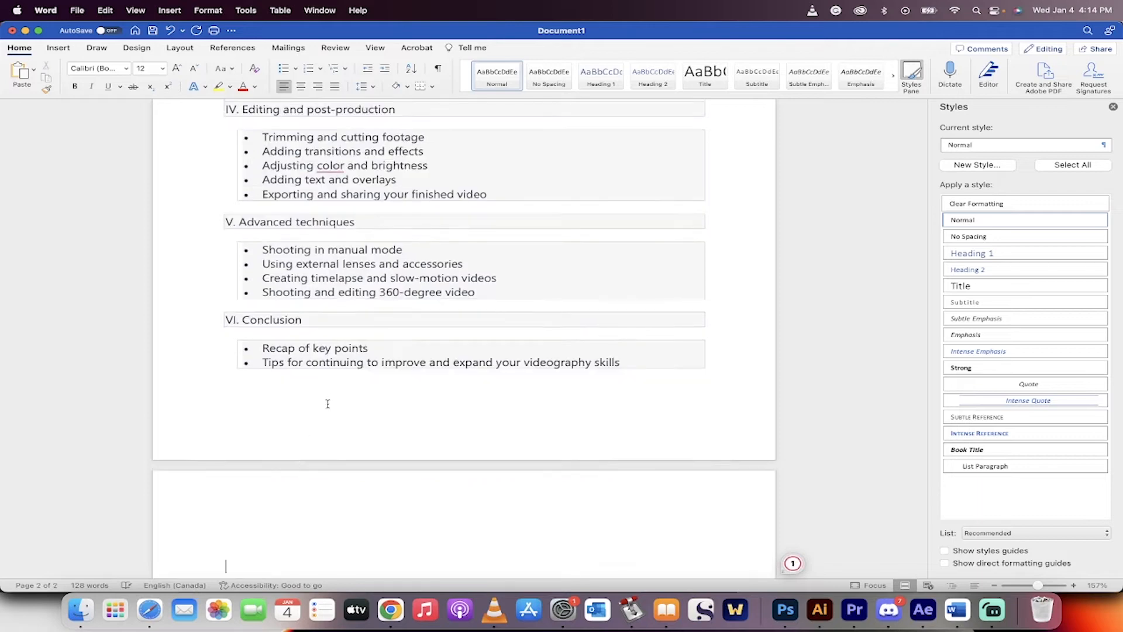
scroll(331, 400, up, 7)
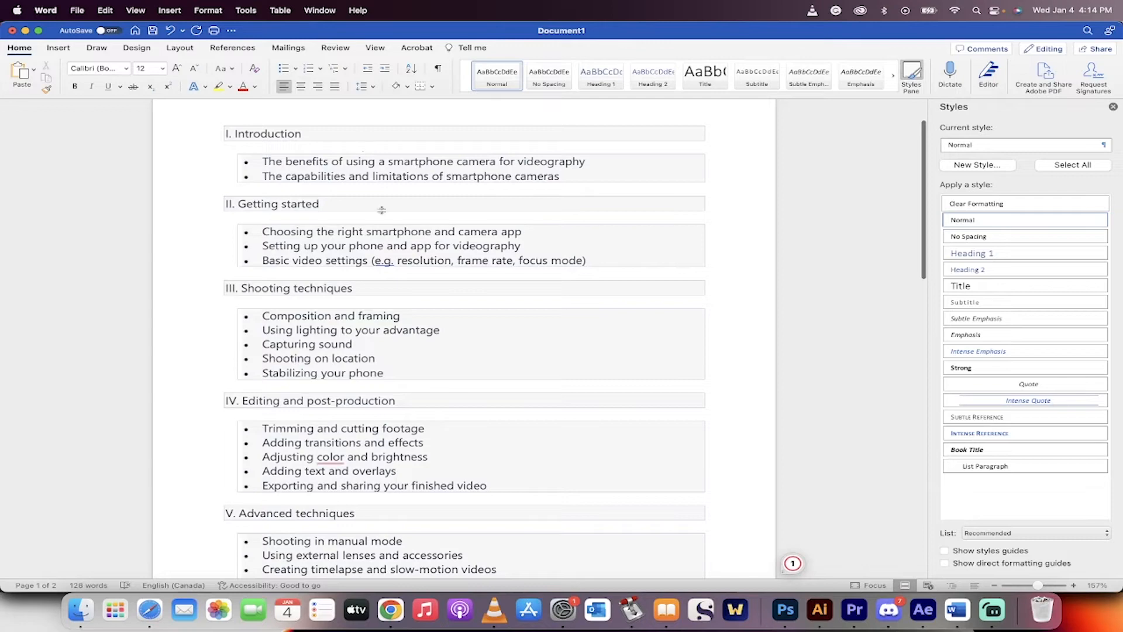
scroll(316, 264, down, 13)
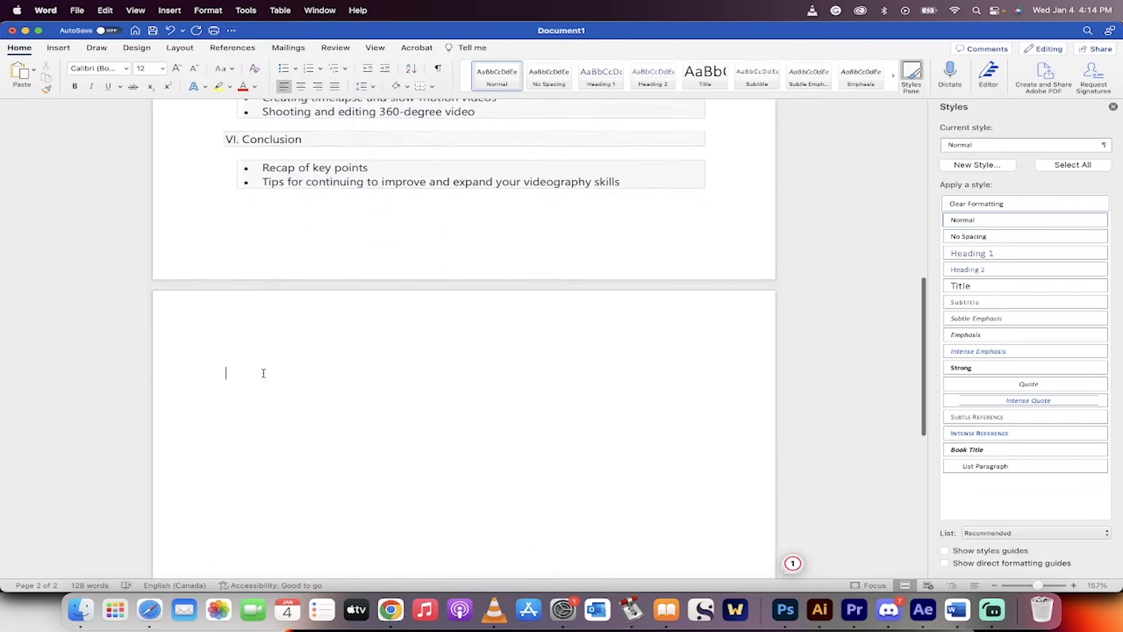
scroll(263, 372, up, 10)
scroll(266, 381, down, 10)
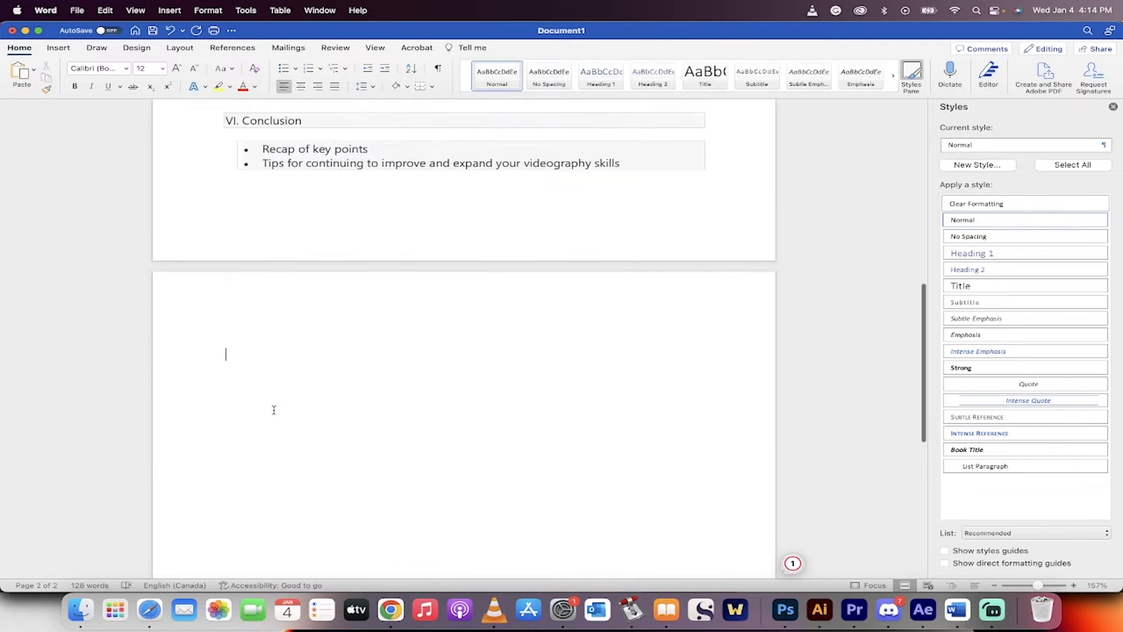
text(Introdudction)
key(BackSpace)
key(BackSpace)
key(BackSpace)
key(BackSpace)
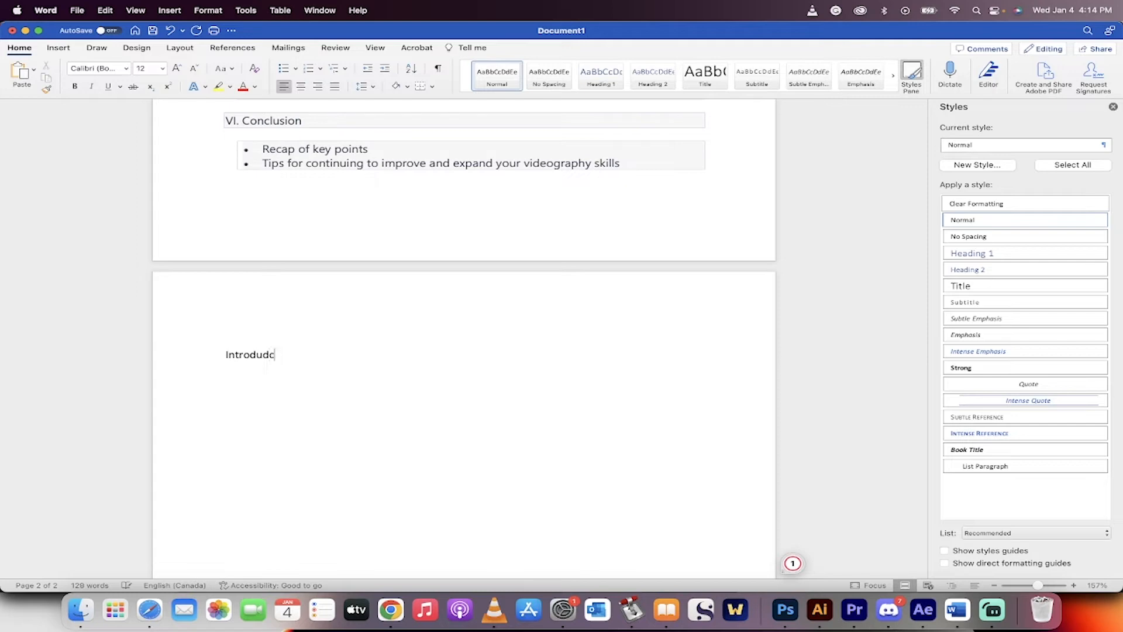
text(tion)
Copy the outline point "The benefits of using a smartphone camera for videography" and paste it as a new message in ChatGPT.
scroll(412, 330, up, 15)
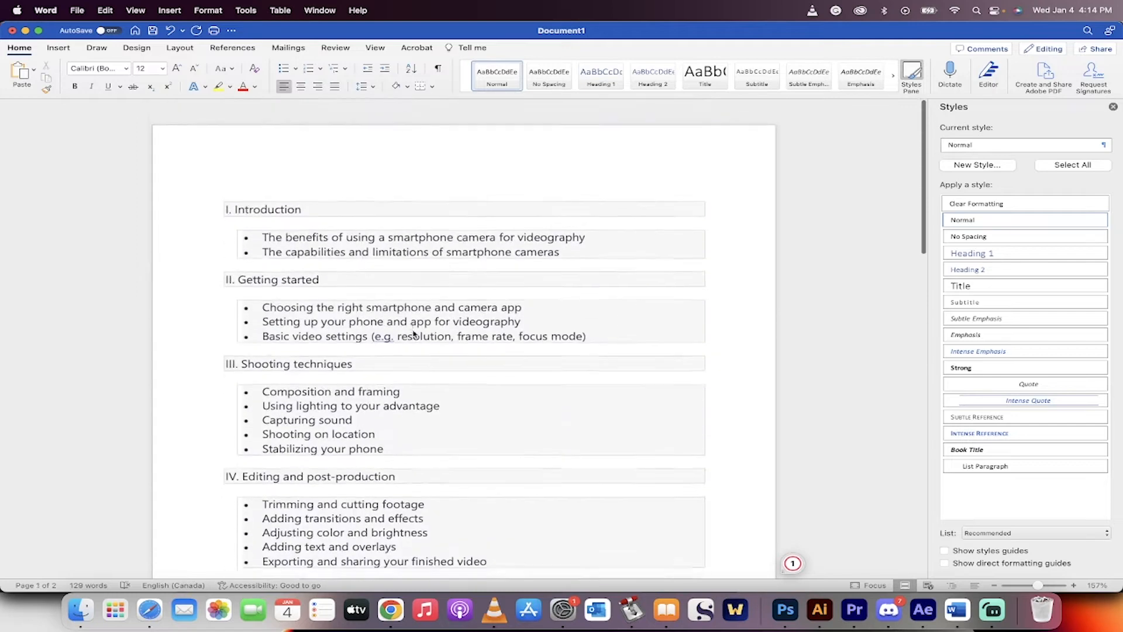
drag(264, 221, 587, 217)
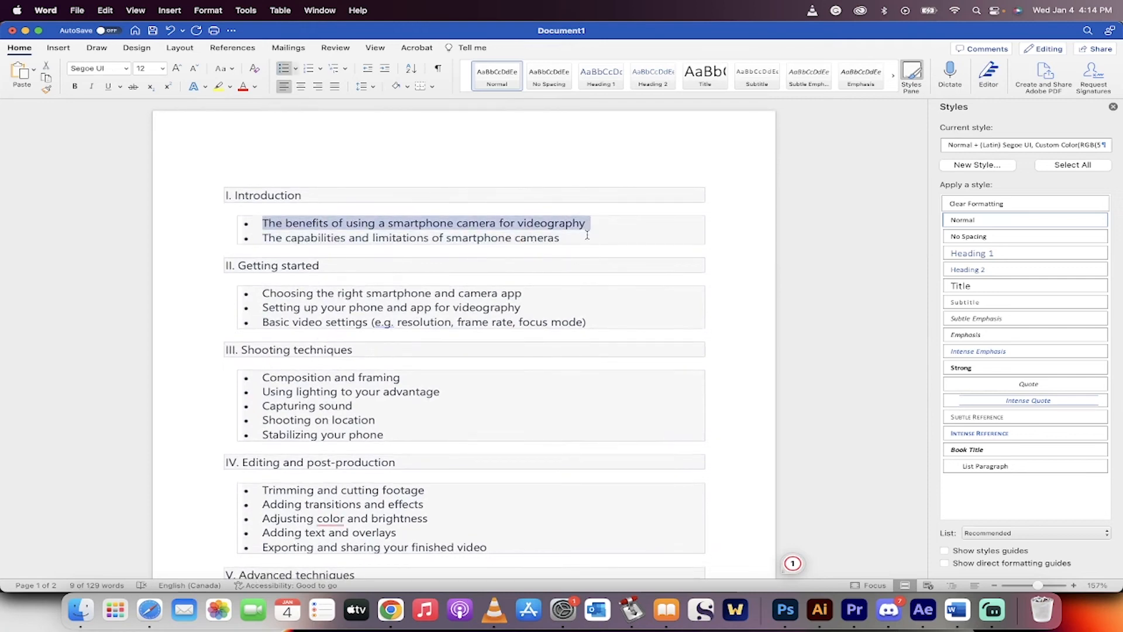
key(super+c)
key(super+Tab)
click(468, 554)
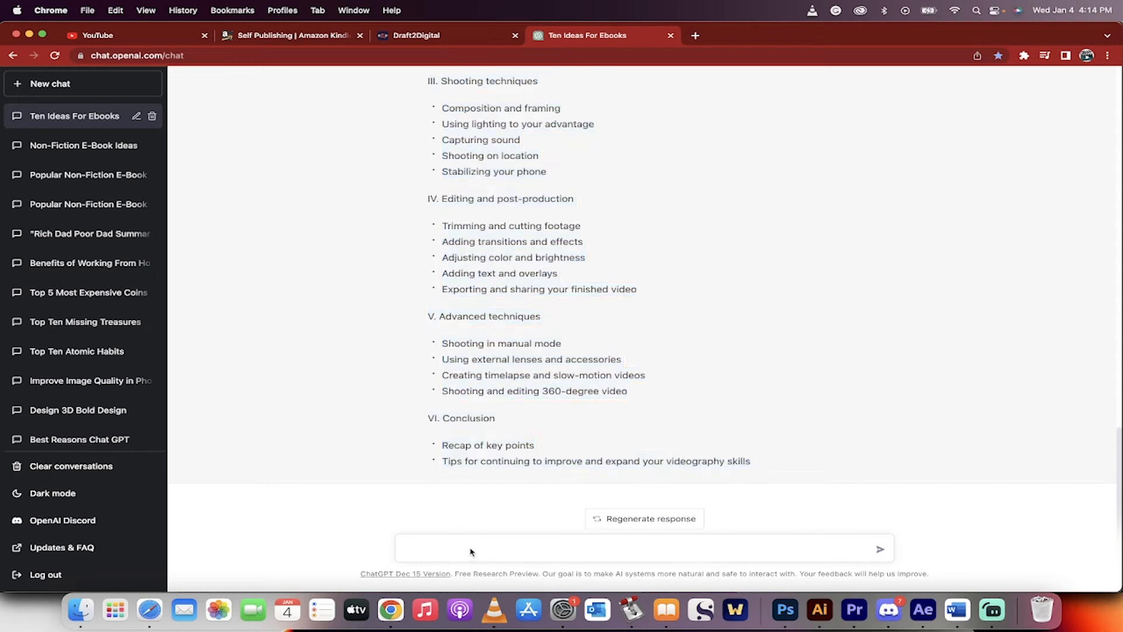
key(super+v)
Remove the bullet mark from the pasted prompt, append "detailed explanation" and send it.
drag(419, 549, 367, 552)
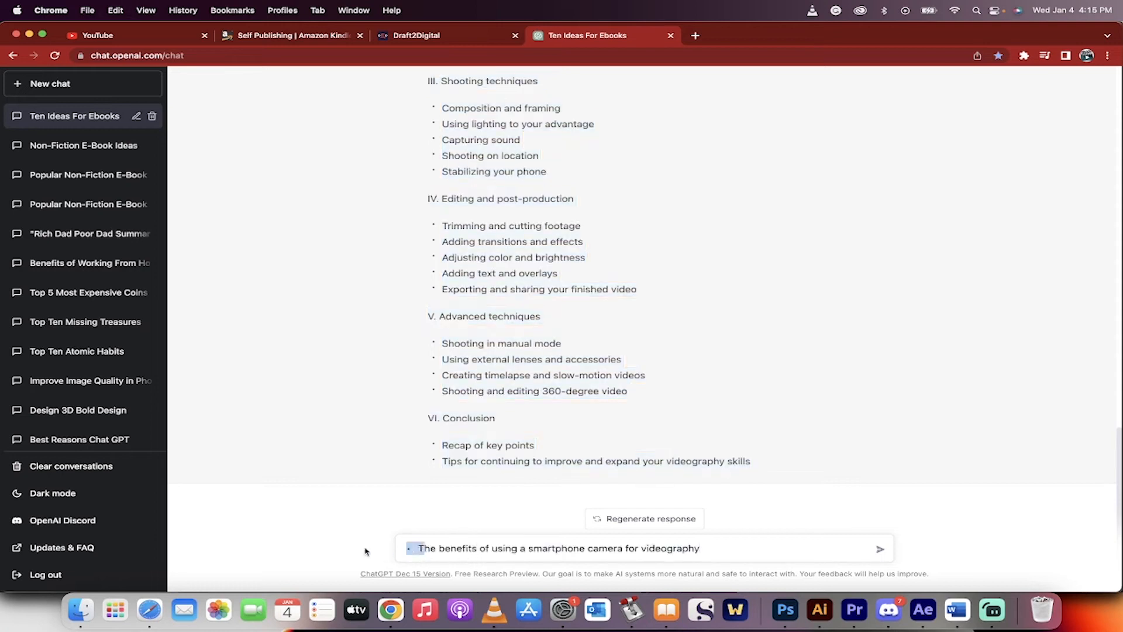
key(BackSpace)
key(Right)
click(716, 553)
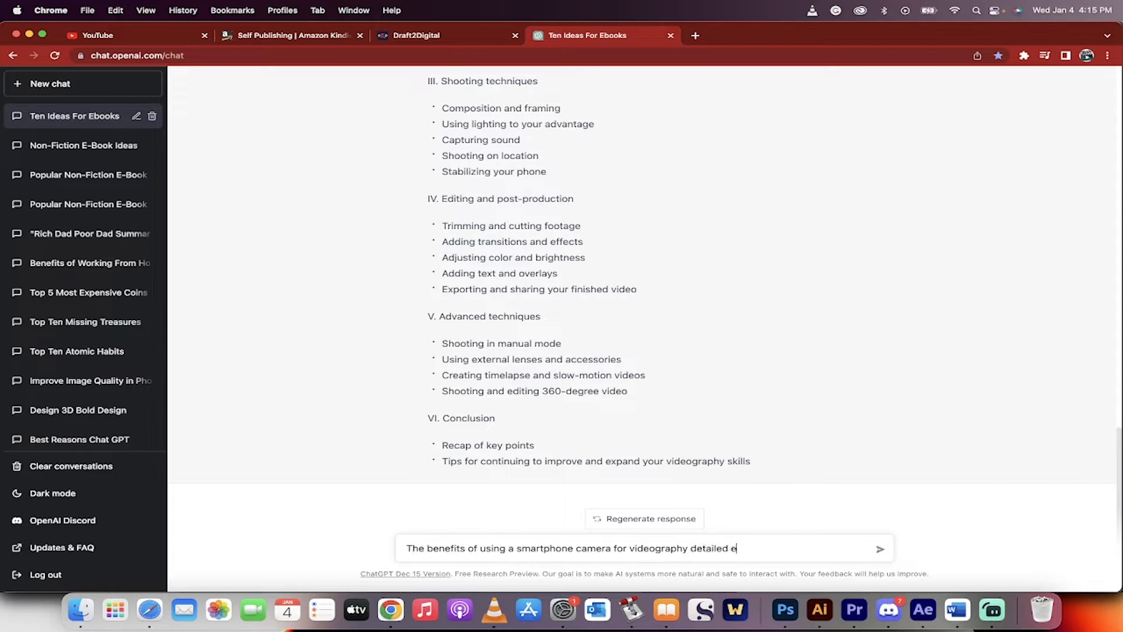
text(natio)
key(Return)
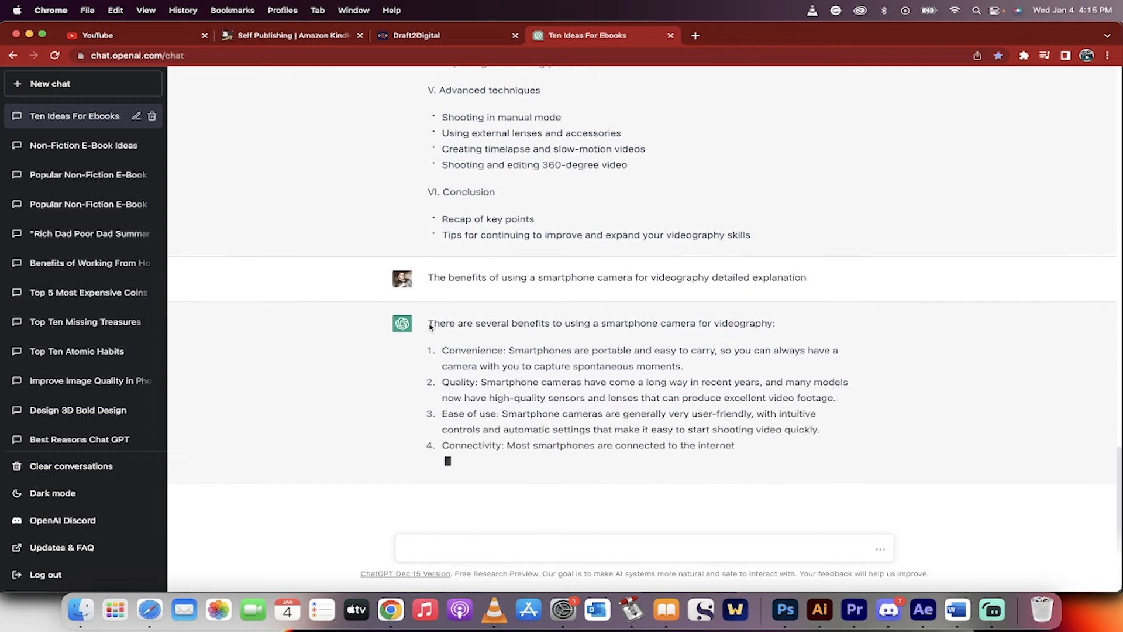
Copy the whole answer about smartphone camera benefits and paste it below the Introduction heading in the Word document.
drag(427, 322, 455, 345)
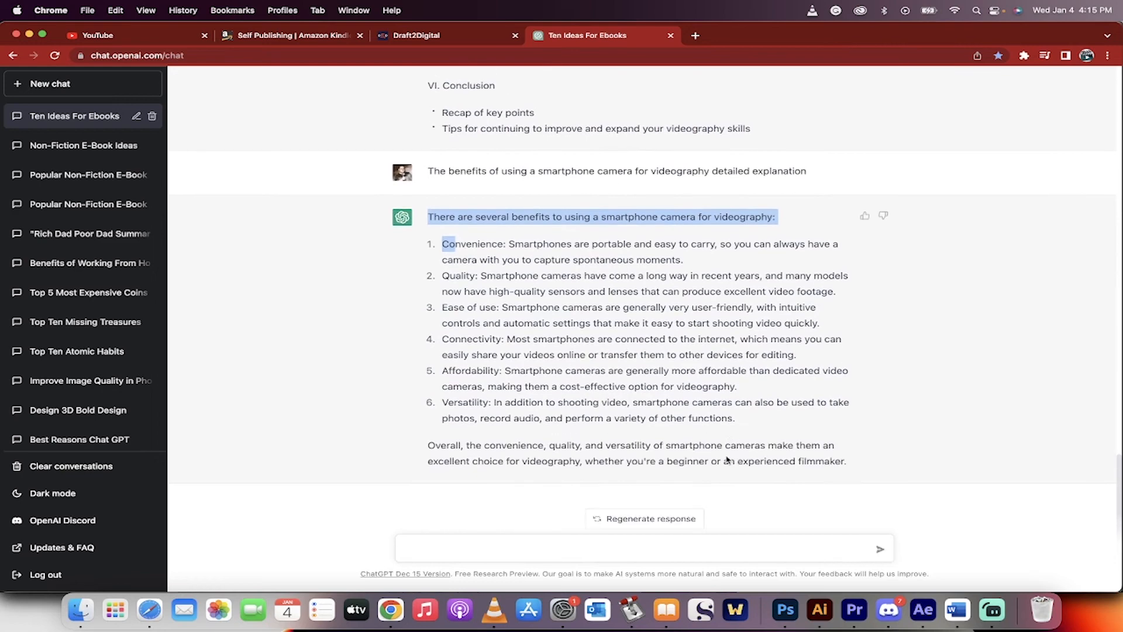
drag(851, 467, 851, 466)
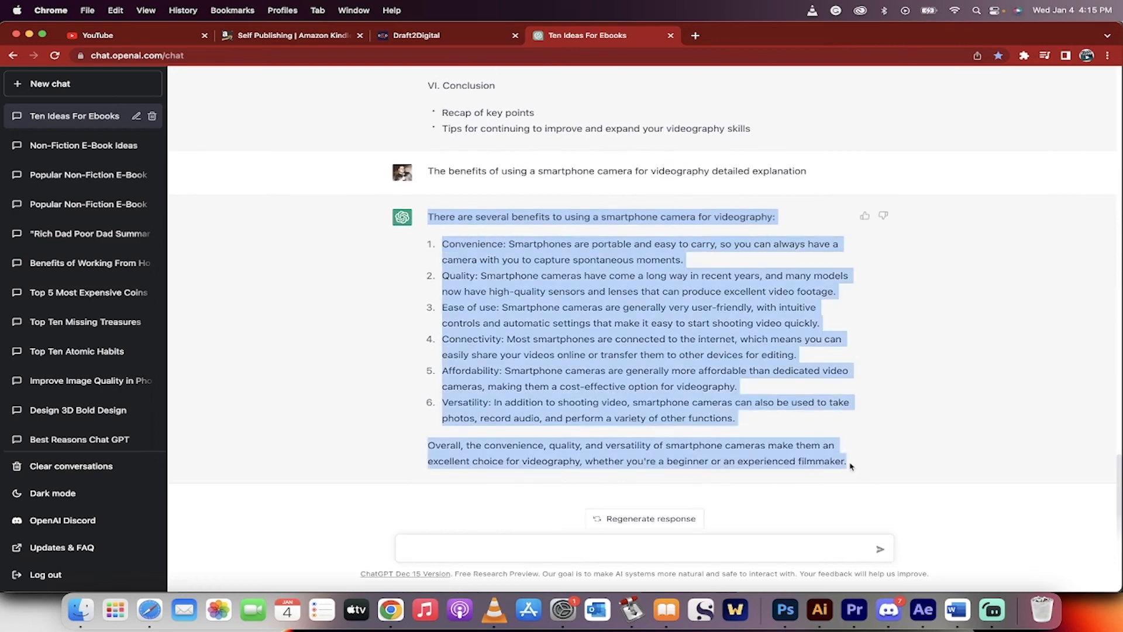
key(super+Tab)
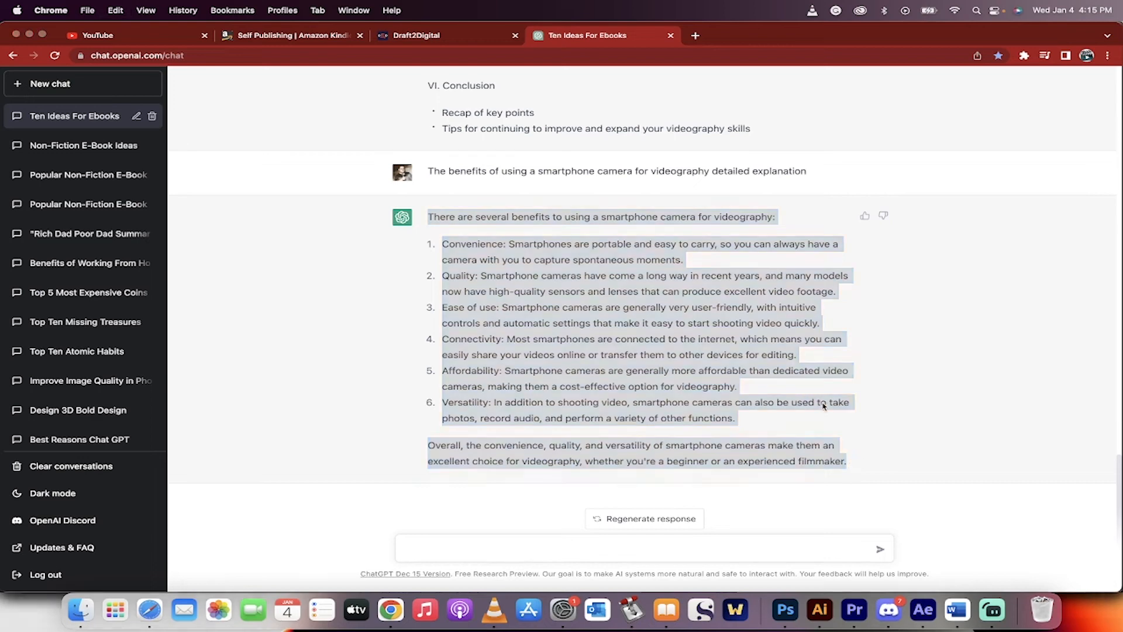
scroll(395, 441, down, 10)
scroll(395, 438, up, 3)
click(266, 378)
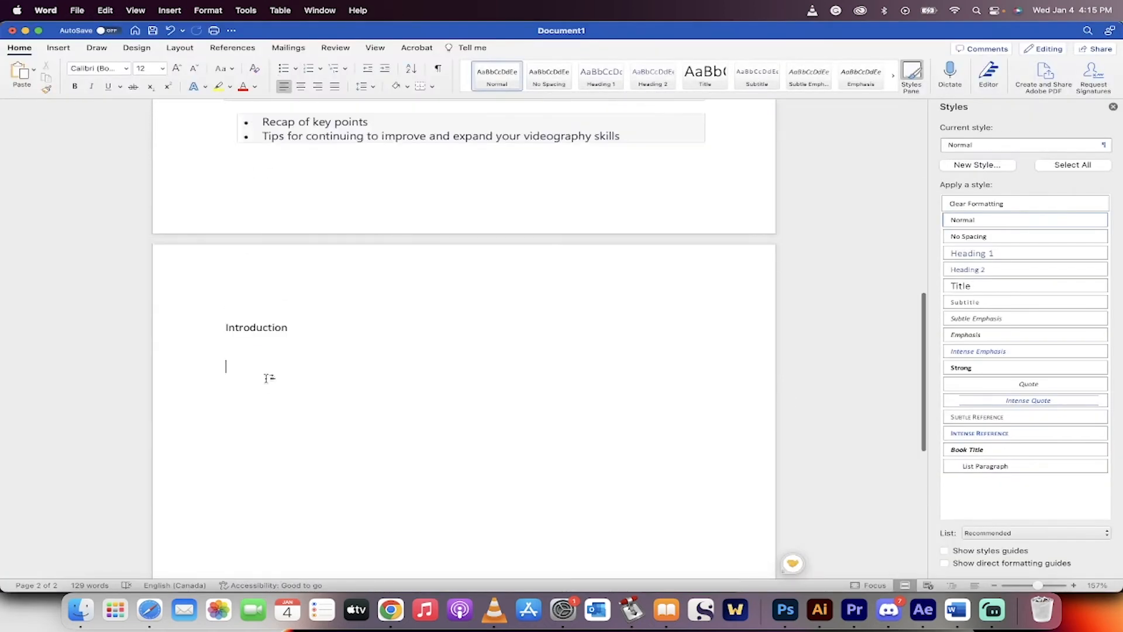
key(super+v)
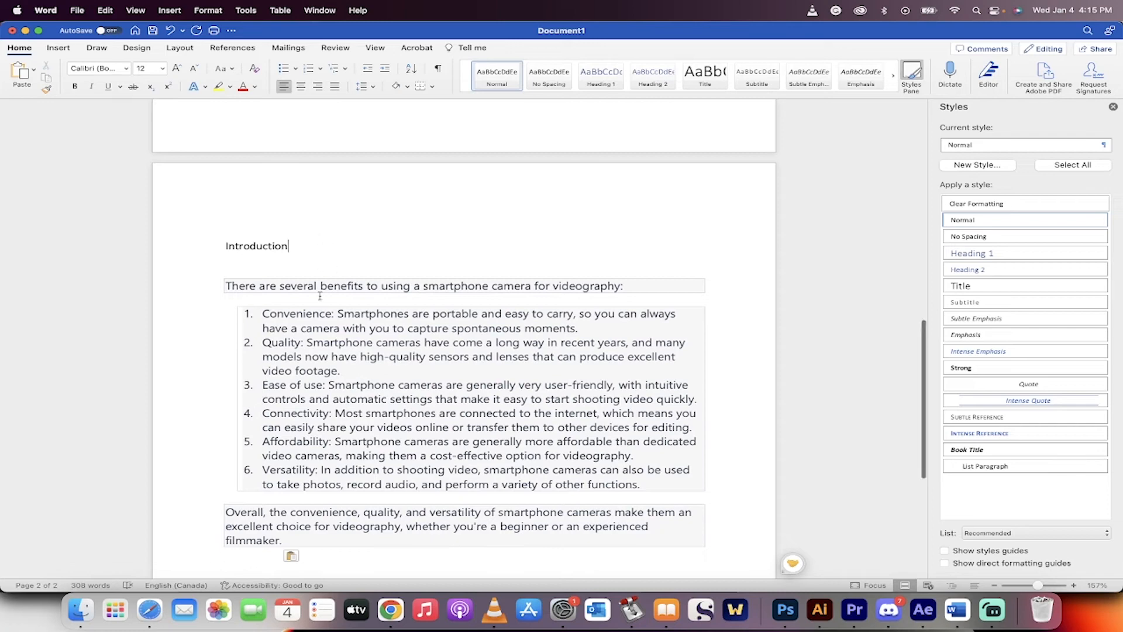
scroll(313, 375, down, 3)
Switch to ChatGPT and send the follow-up prompt "elaborate on #1".
key(super+Tab)
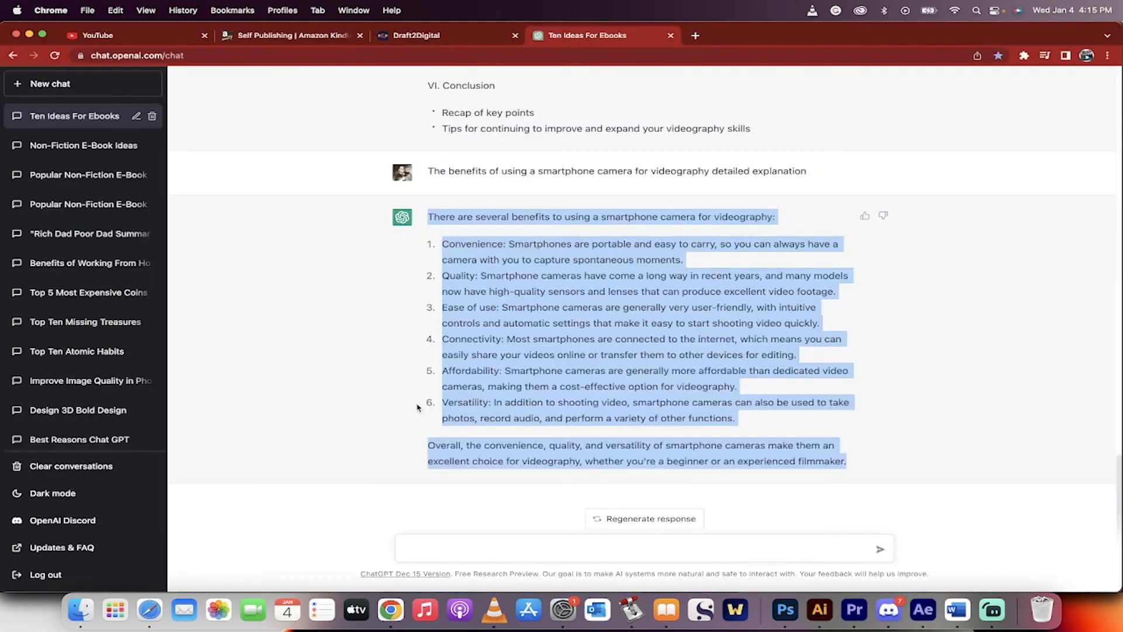
click(522, 326)
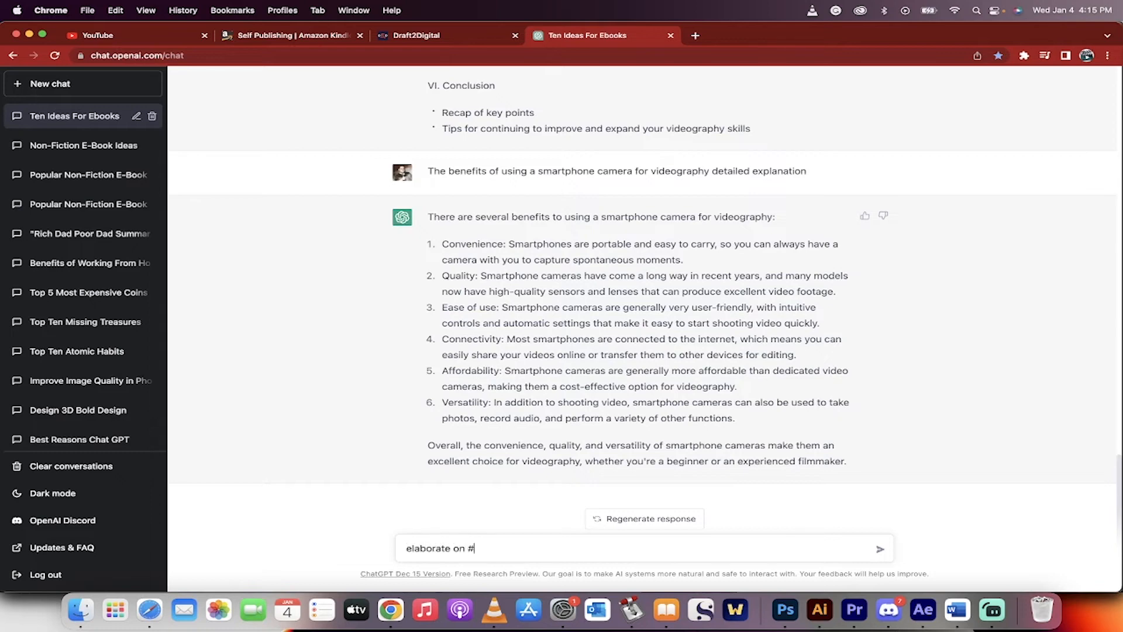
key(Return)
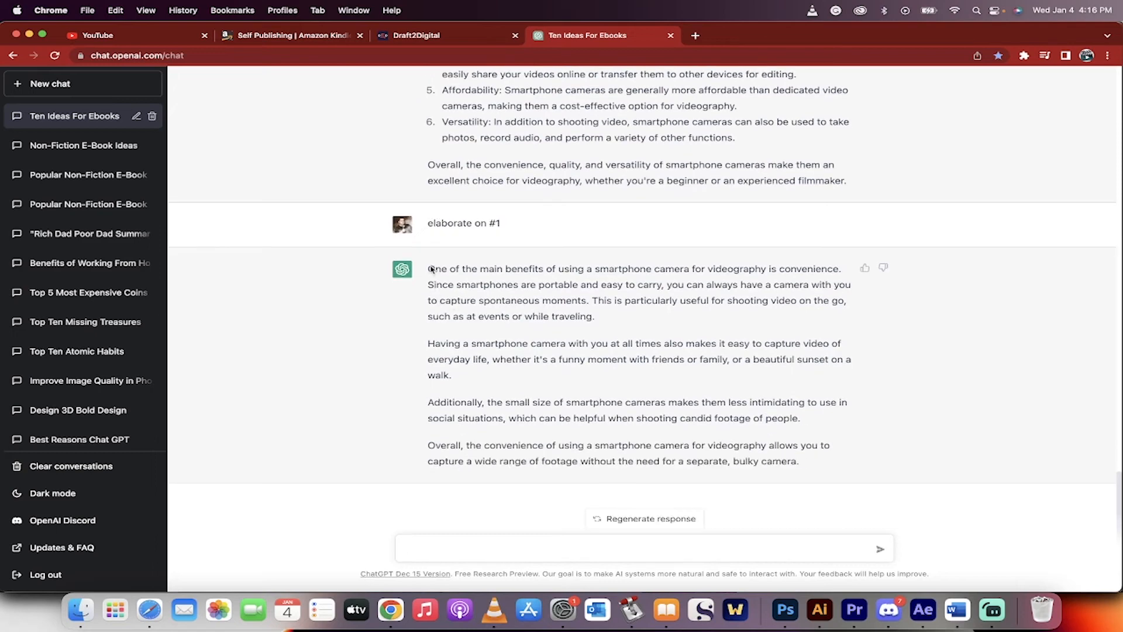
Copy the whole answer elaborating on convenience and paste it on new lines below the Convenience point in the Word document.
drag(430, 269, 835, 471)
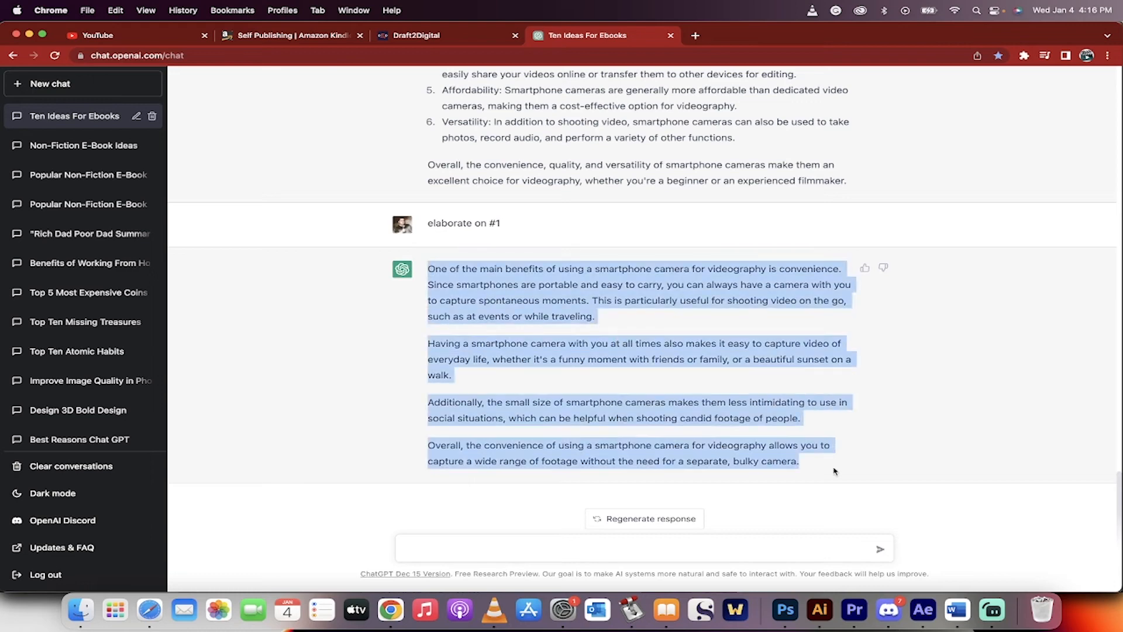
key(super+Tab)
scroll(508, 334, up, 4)
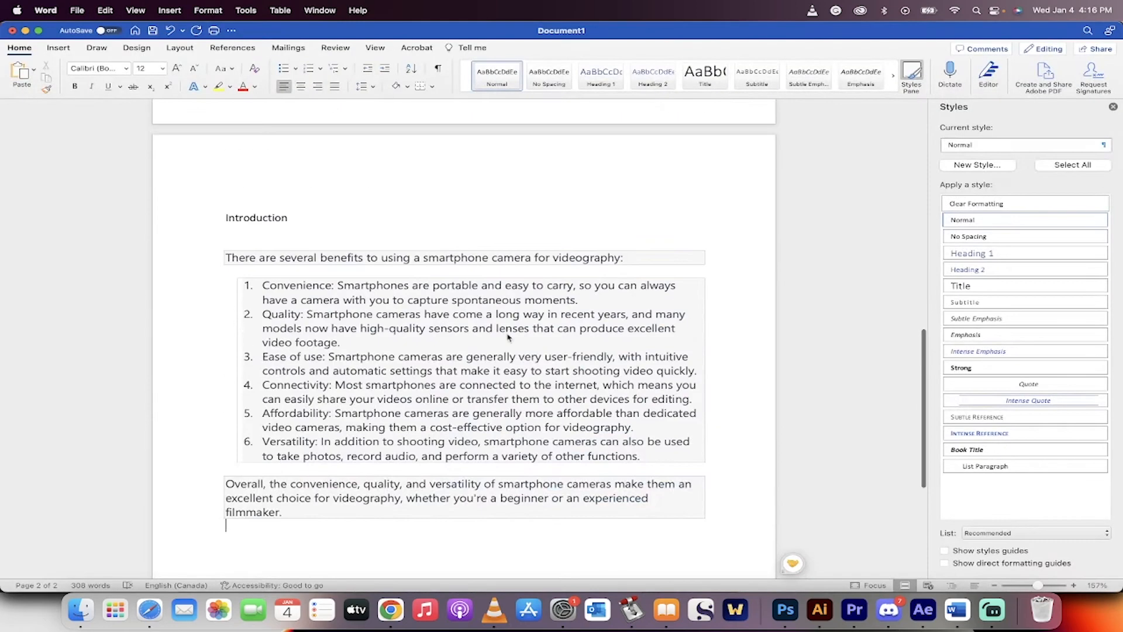
scroll(507, 334, down, 2)
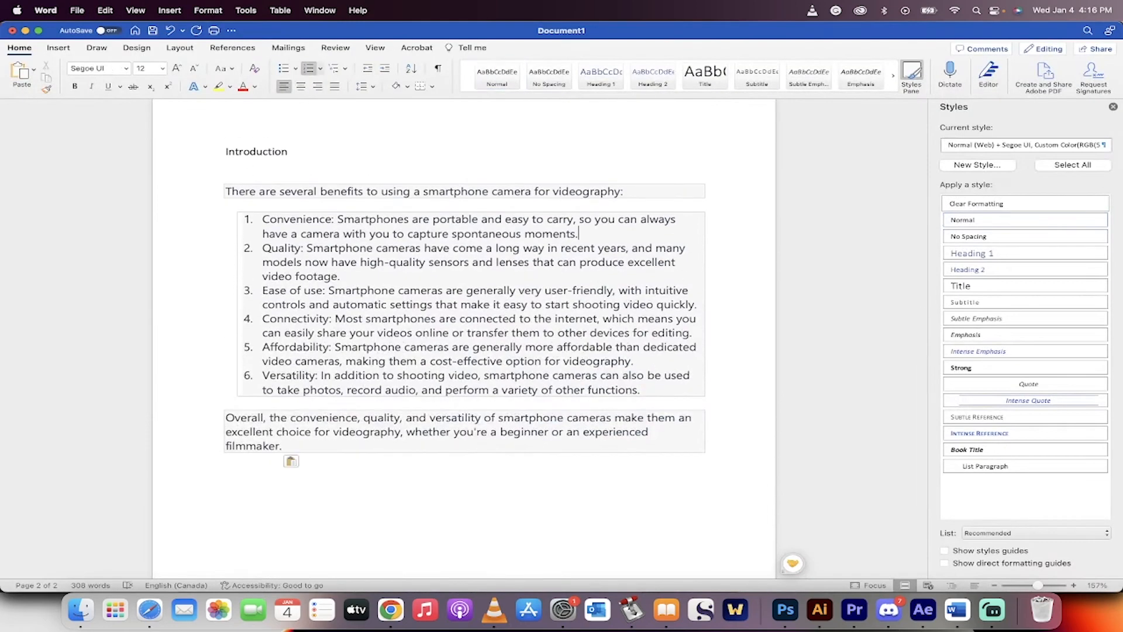
key(Return)
key(Return)
key(Return)
key(Down)
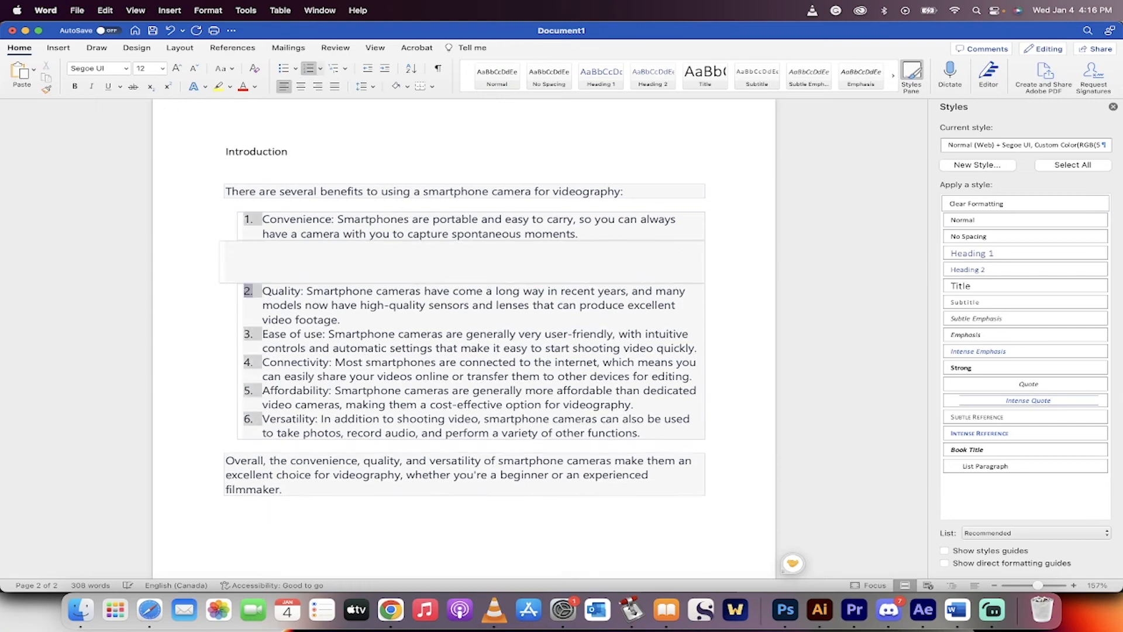
key(Up)
key(Up)
key(super+v)
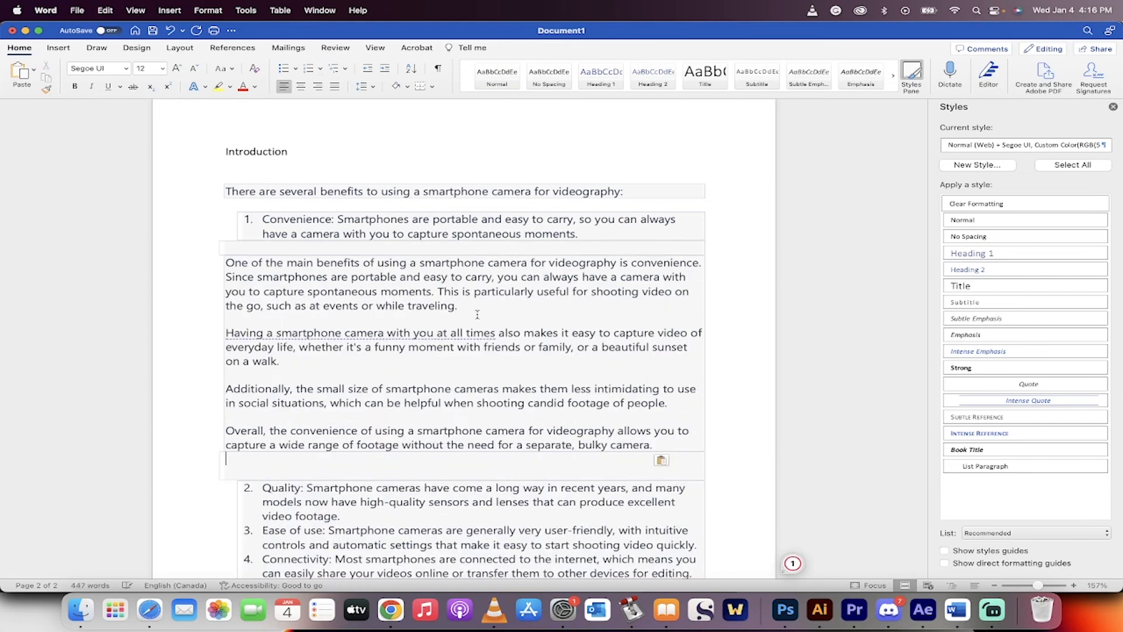
Select the entire document and clear all its formatting.
click(220, 260)
key(super+a)
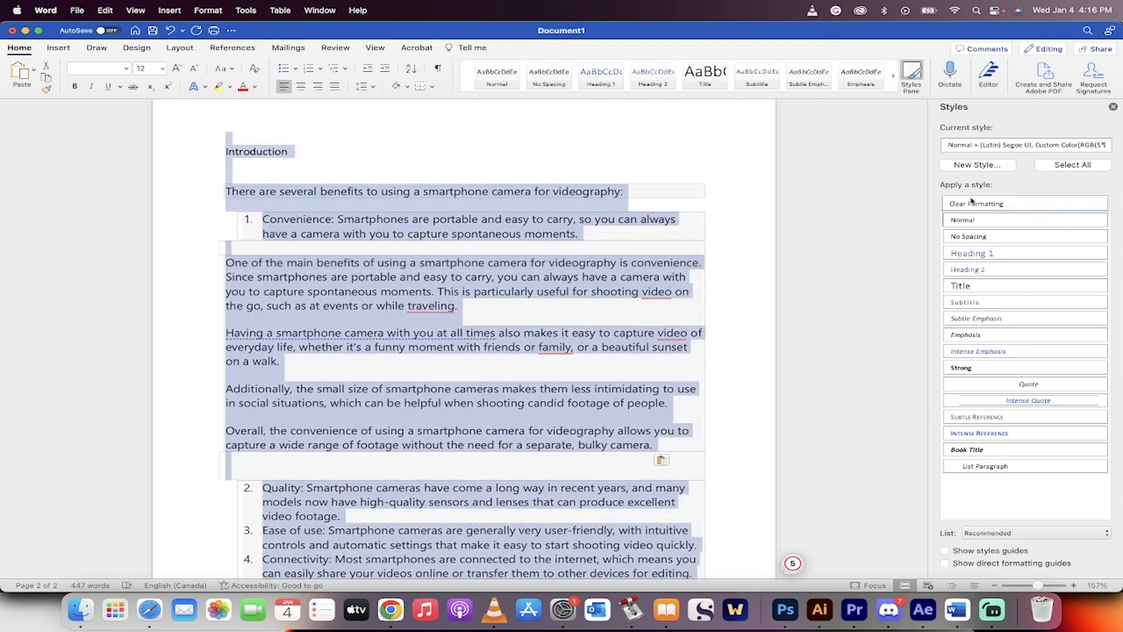
click(913, 74)
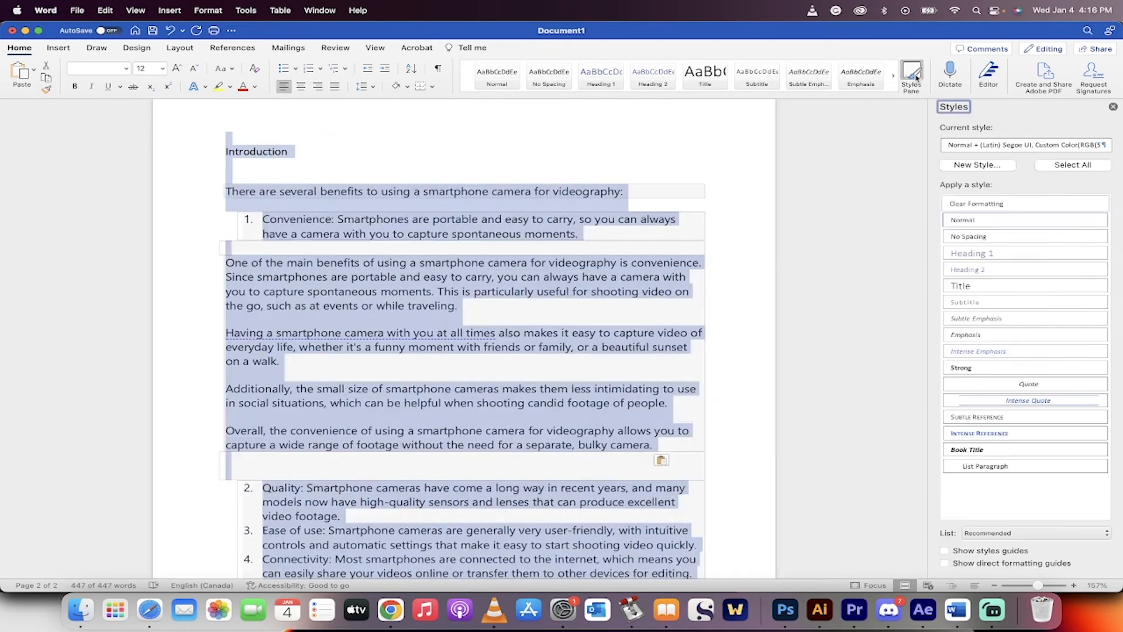
click(964, 203)
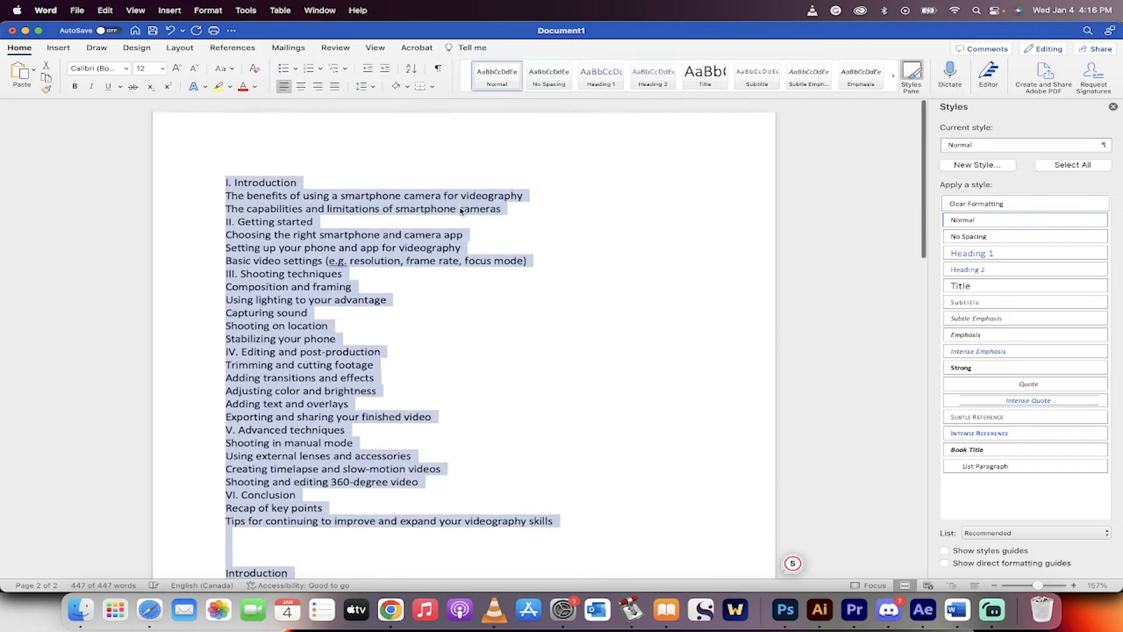
click(384, 313)
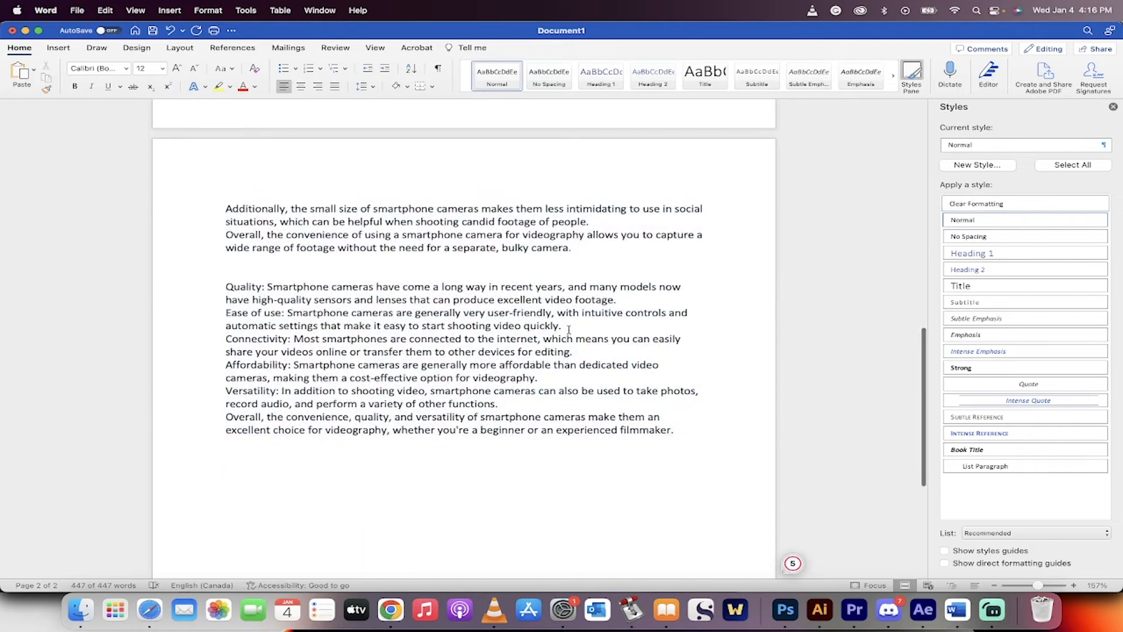
scroll(570, 331, down, 2)
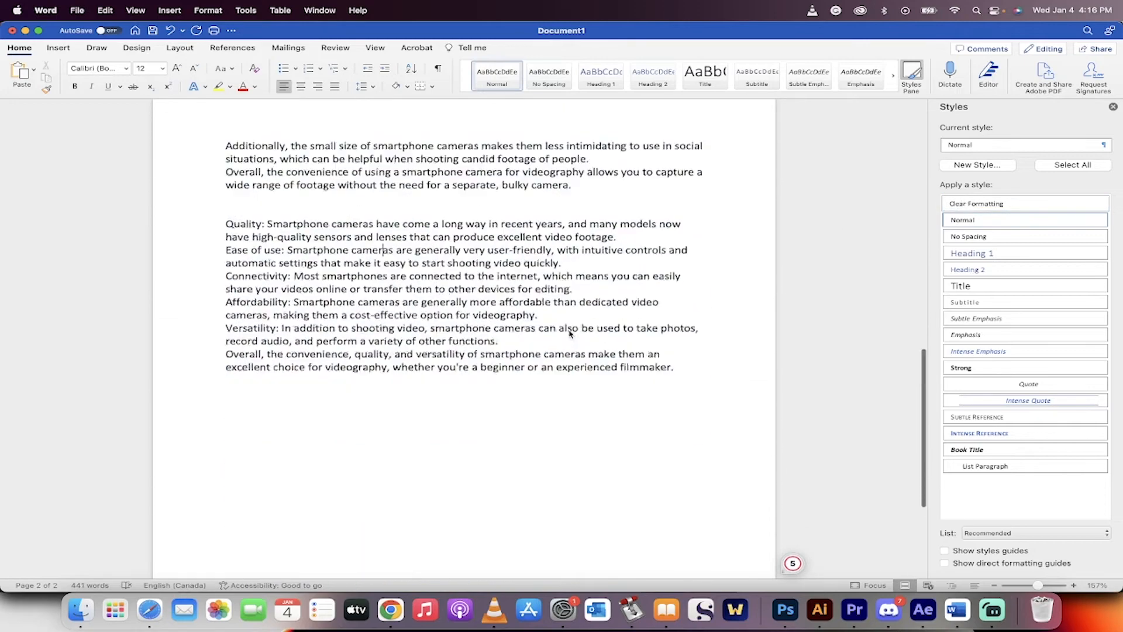
scroll(570, 333, down, 2)
scroll(569, 332, up, 4)
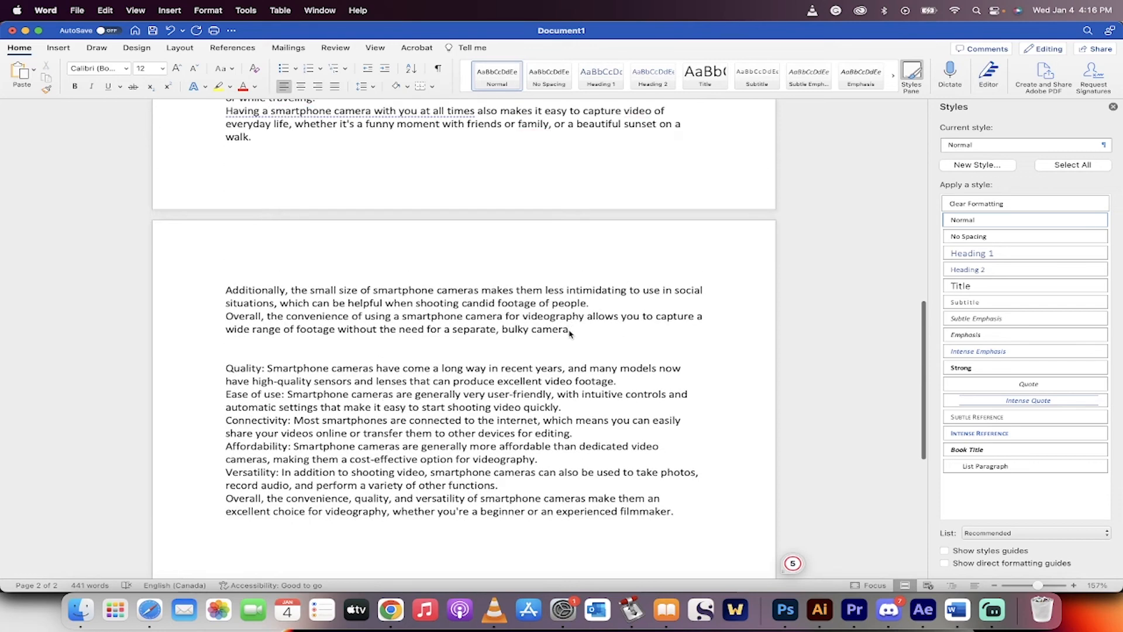
Switch back to ChatGPT and send the follow-up prompt "Elaborate on #2".
key(super+Tab)
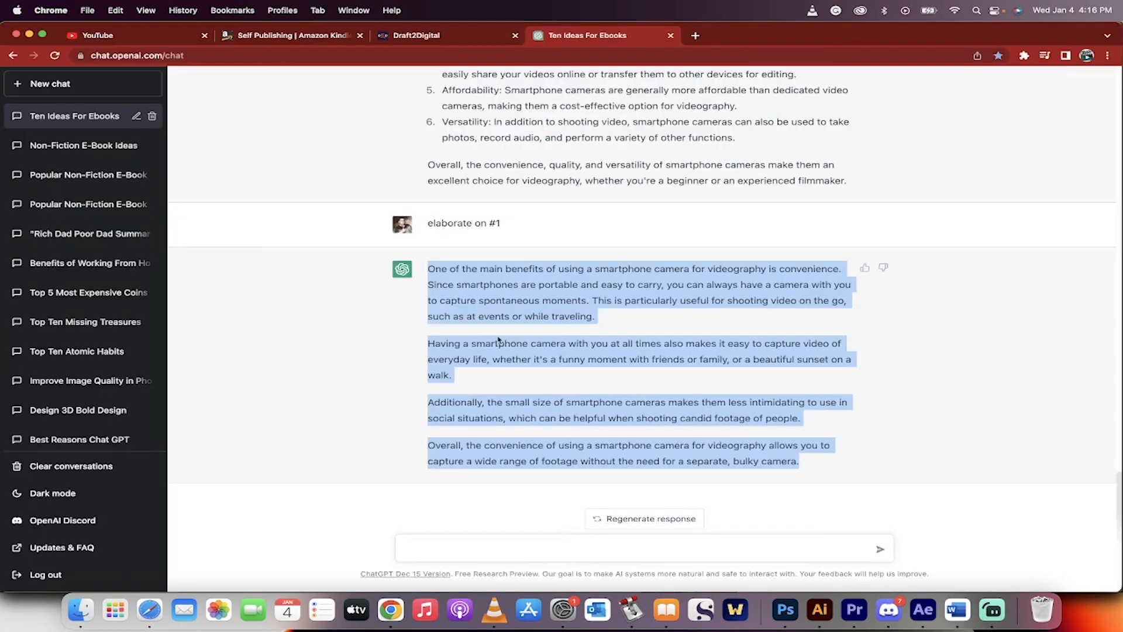
scroll(507, 322, up, 5)
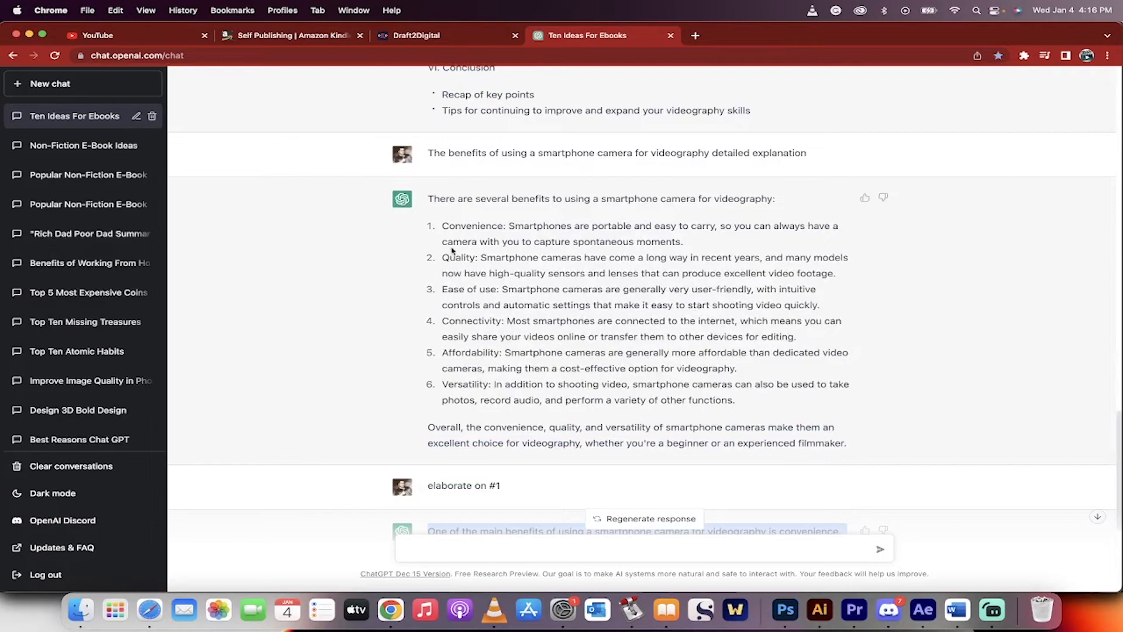
scroll(524, 458, down, 4)
scroll(524, 458, up, 7)
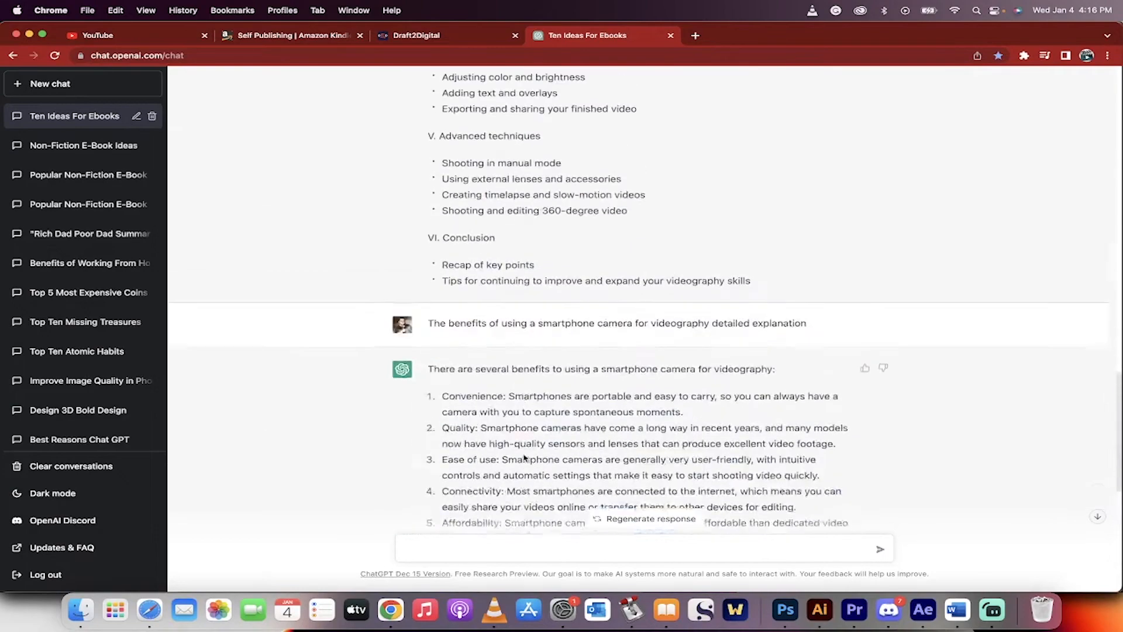
scroll(524, 458, down, 8)
click(454, 533)
scroll(490, 180, up, 3)
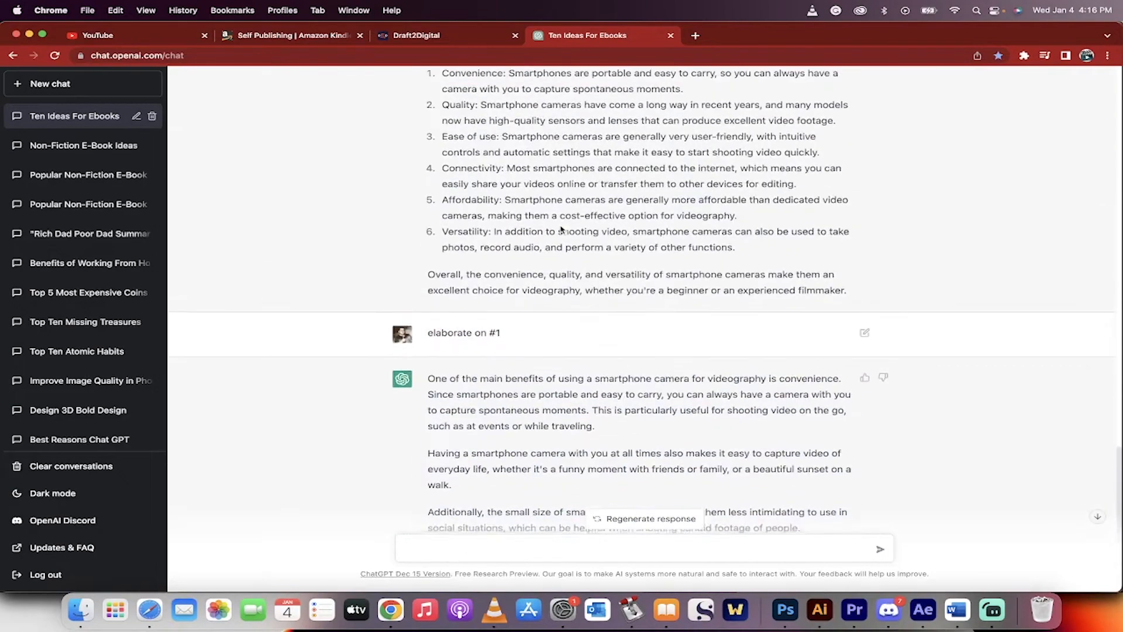
scroll(450, 380, down, 3)
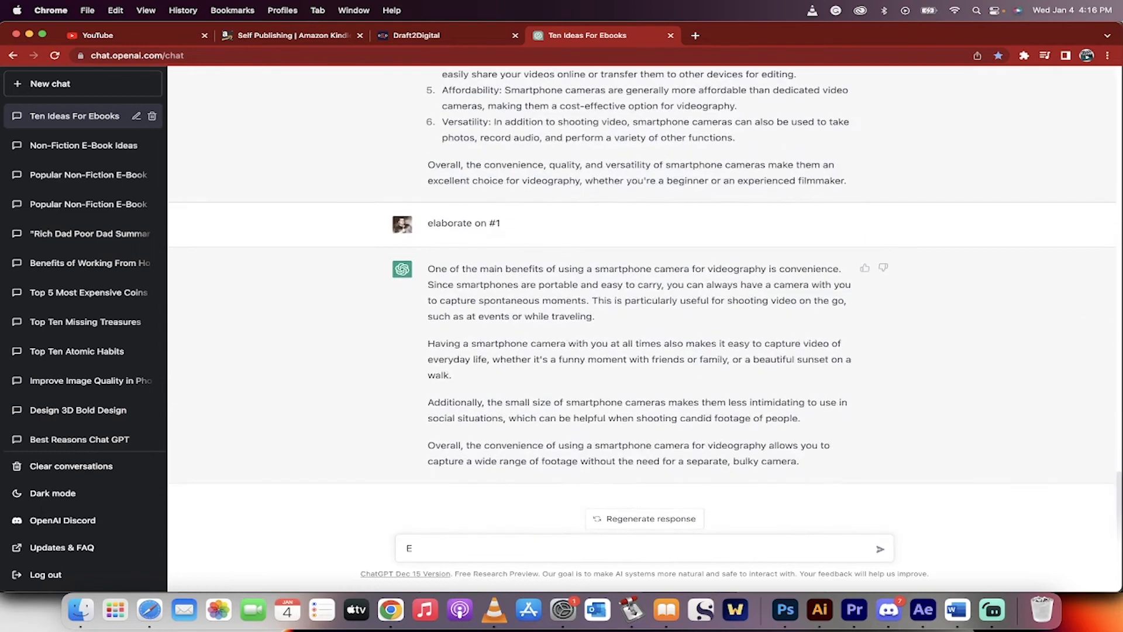
text(Elaborate on #2)
key(Return)
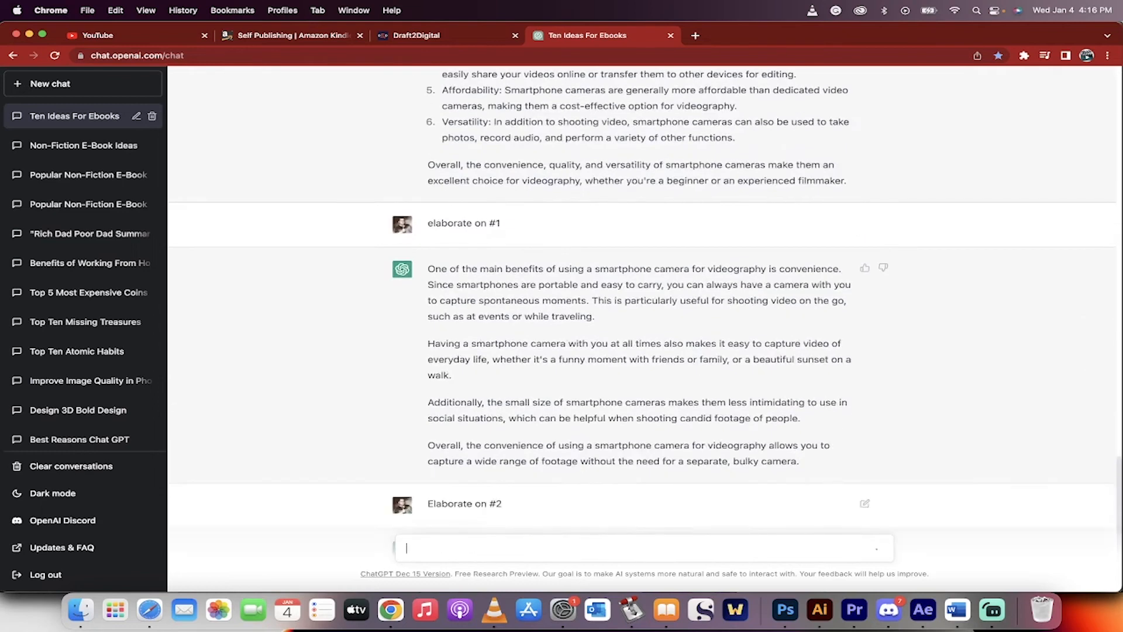
Copy ChatGPT's complete answer about the quality of smartphone footage.
scroll(446, 140, up, 4)
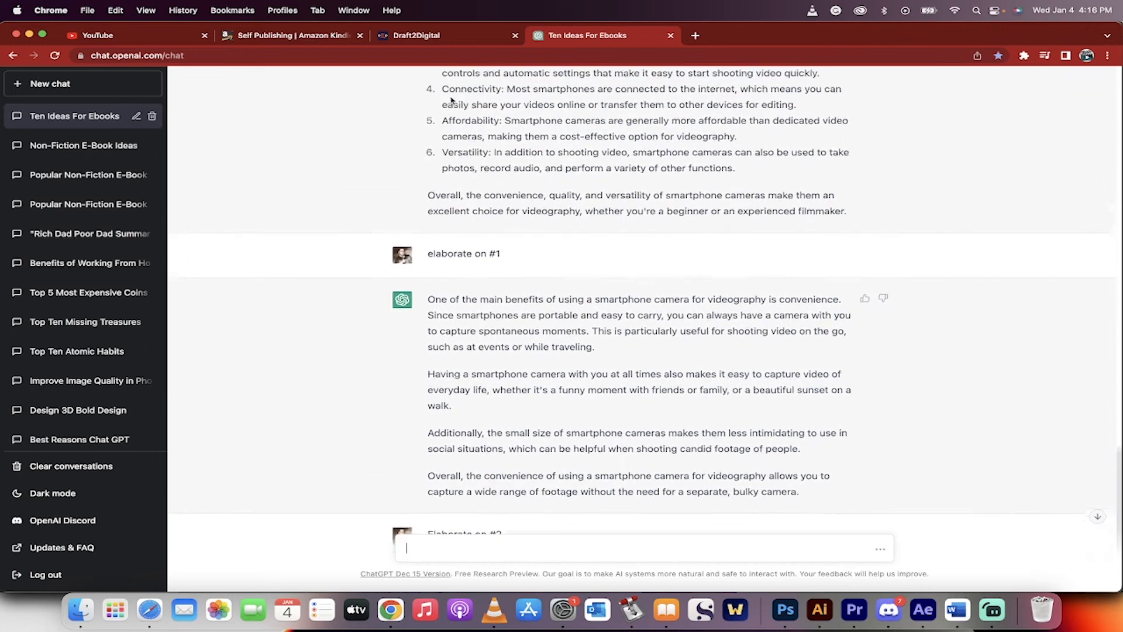
scroll(475, 135, down, 4)
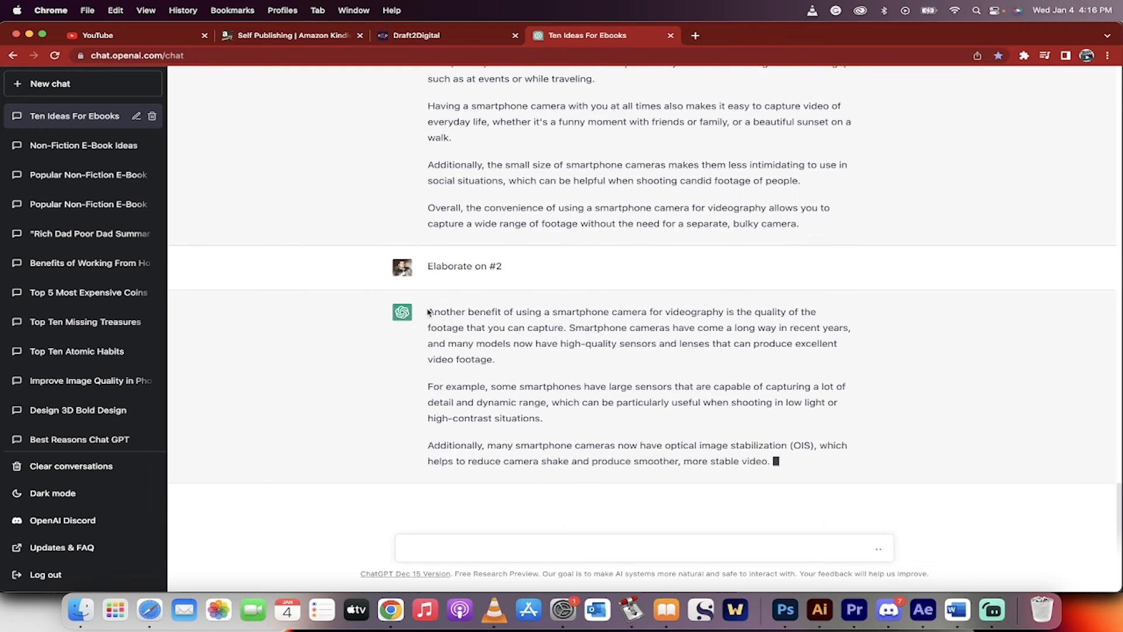
drag(430, 313, 769, 431)
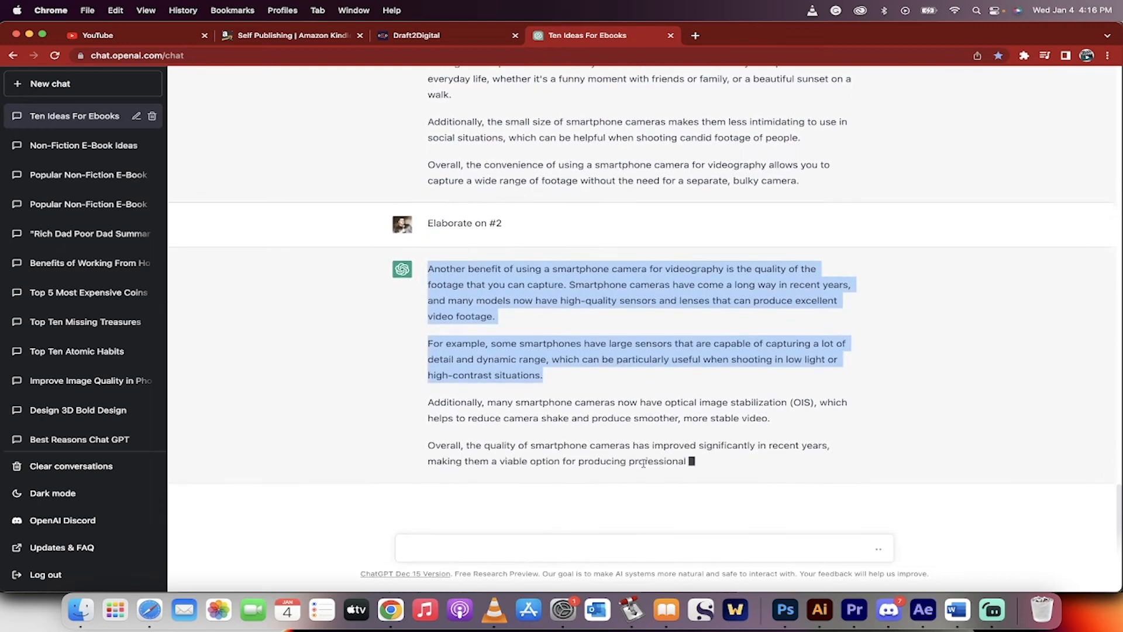
drag(802, 470, 804, 468)
key(super+c)
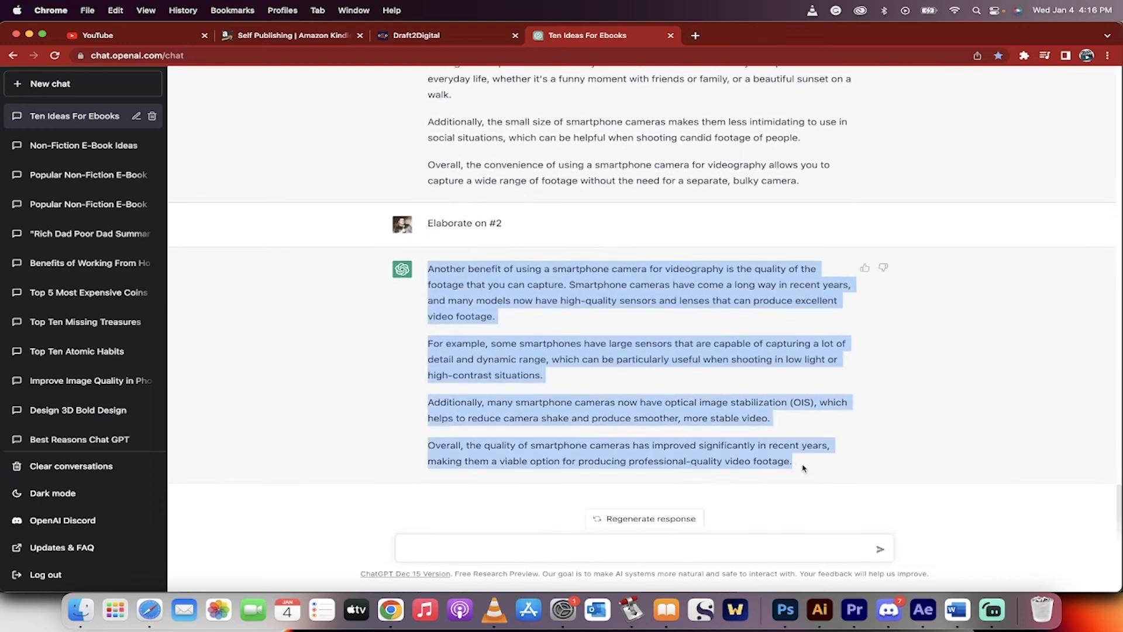
Switch to Word and insert four blank lines between the Quality and Ease of use points.
click(957, 610)
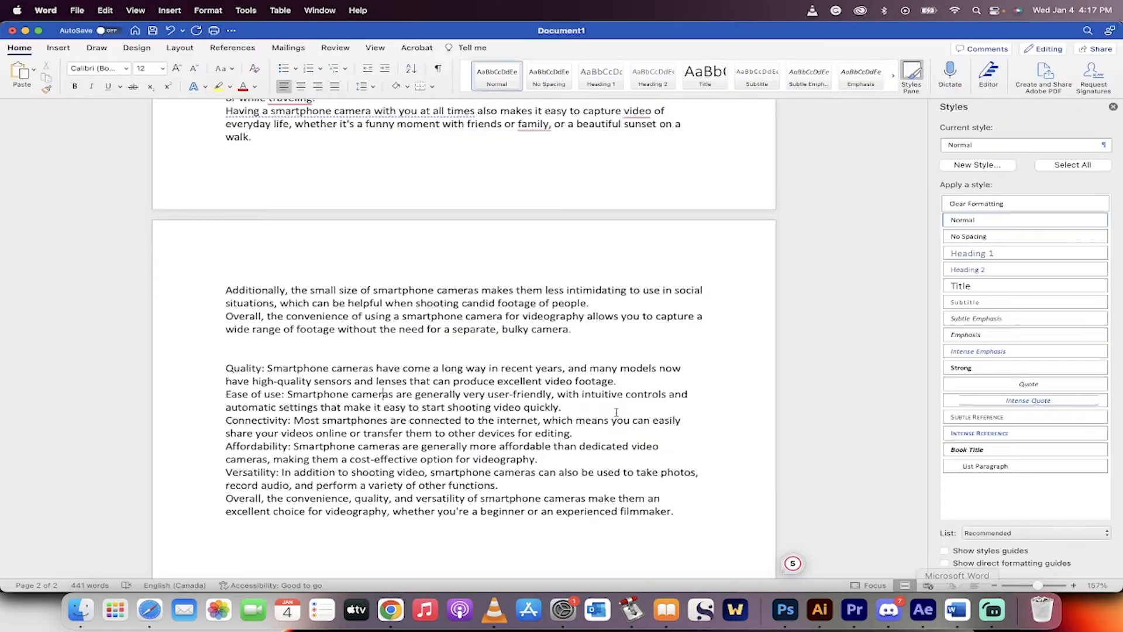
scroll(619, 408, up, 5)
scroll(618, 408, down, 3)
scroll(615, 412, down, 3)
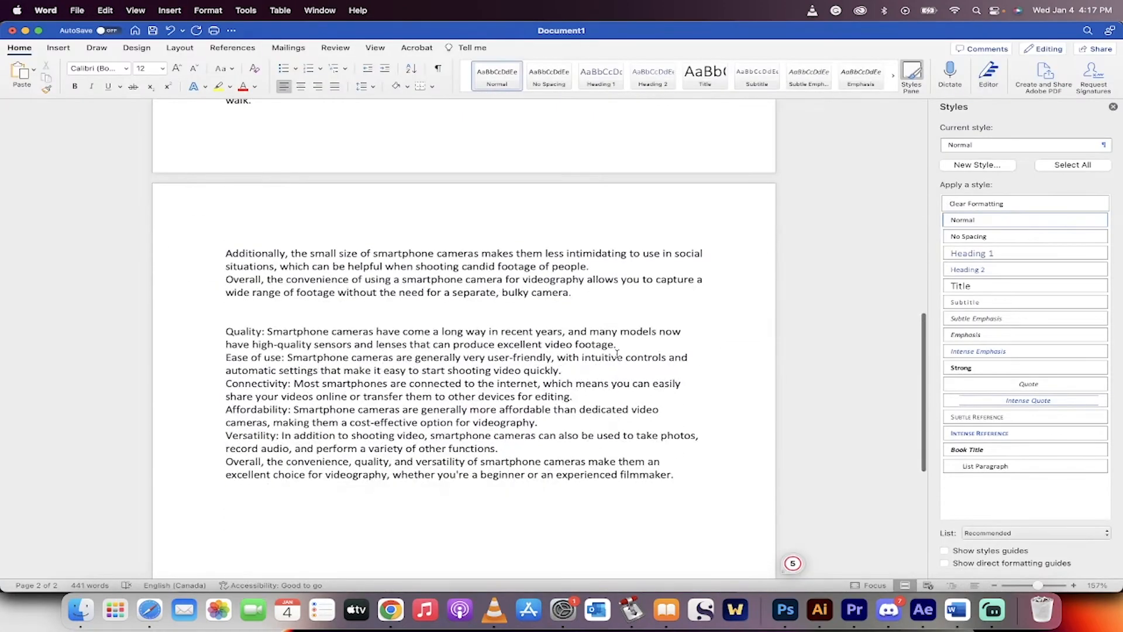
key(Return)
key(Return)
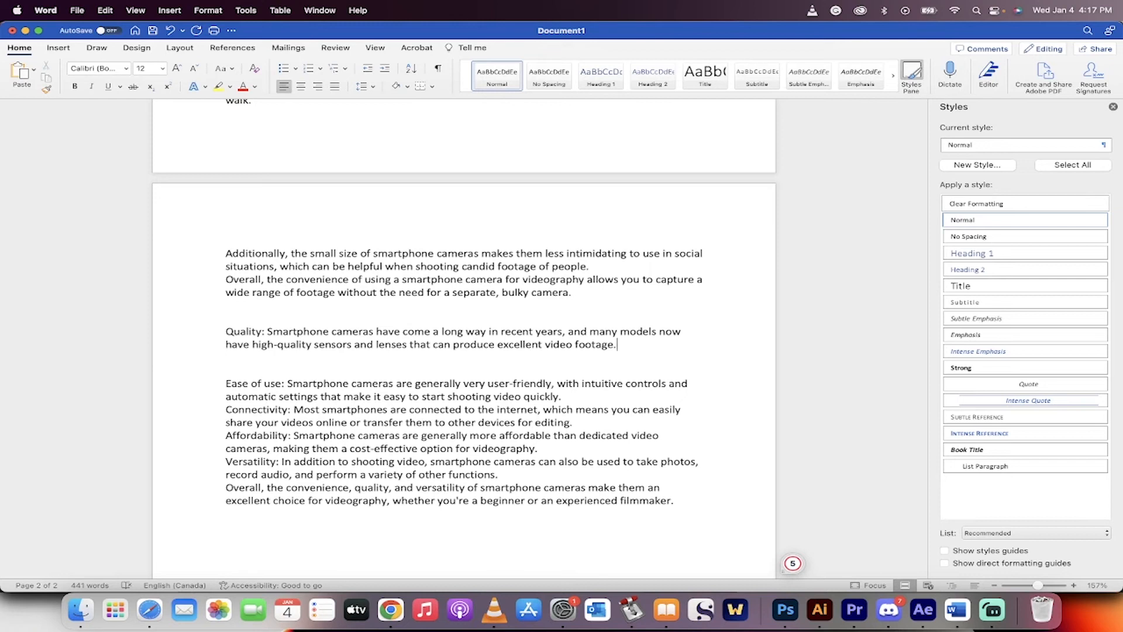
key(Return)
key(Return)
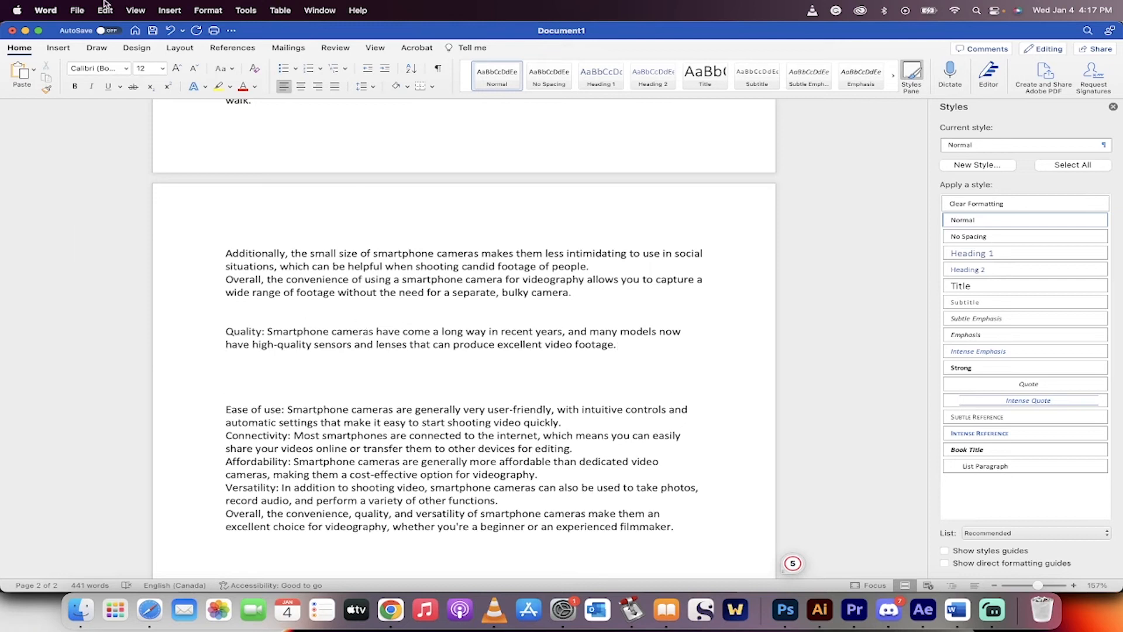
Paste the copied answer below the Quality point as unformatted text using Paste Special.
click(106, 7)
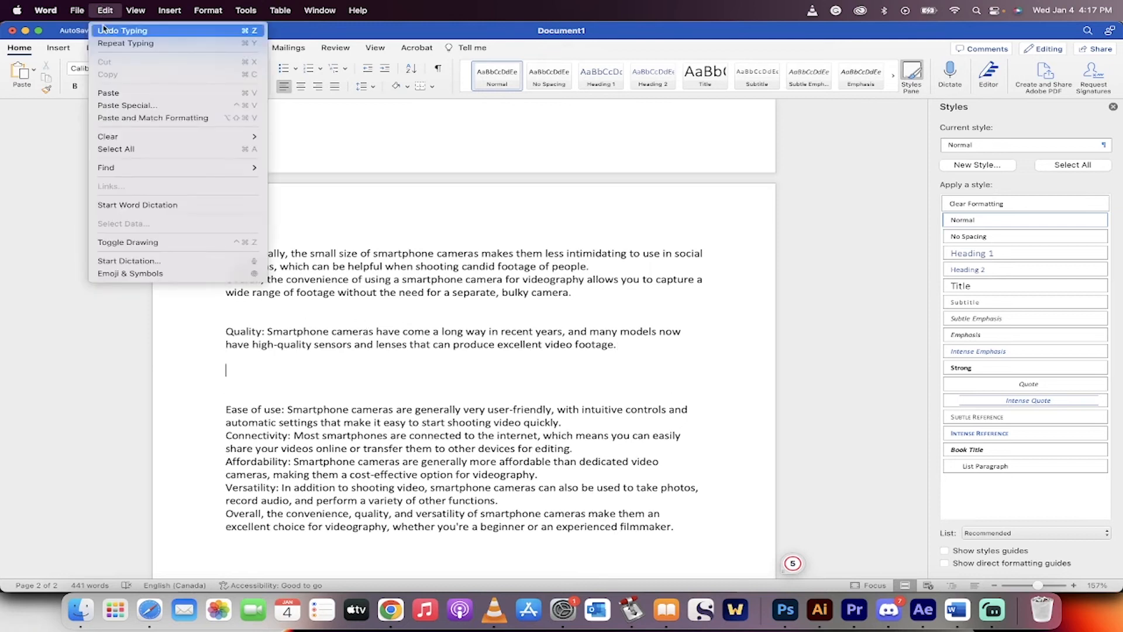
click(117, 106)
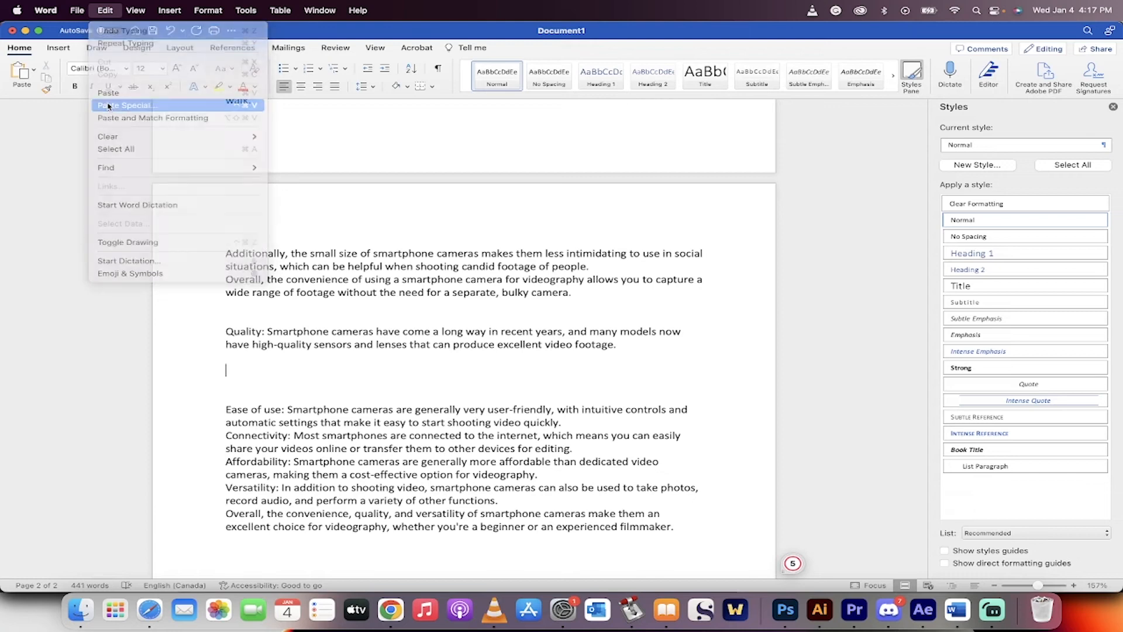
click(422, 206)
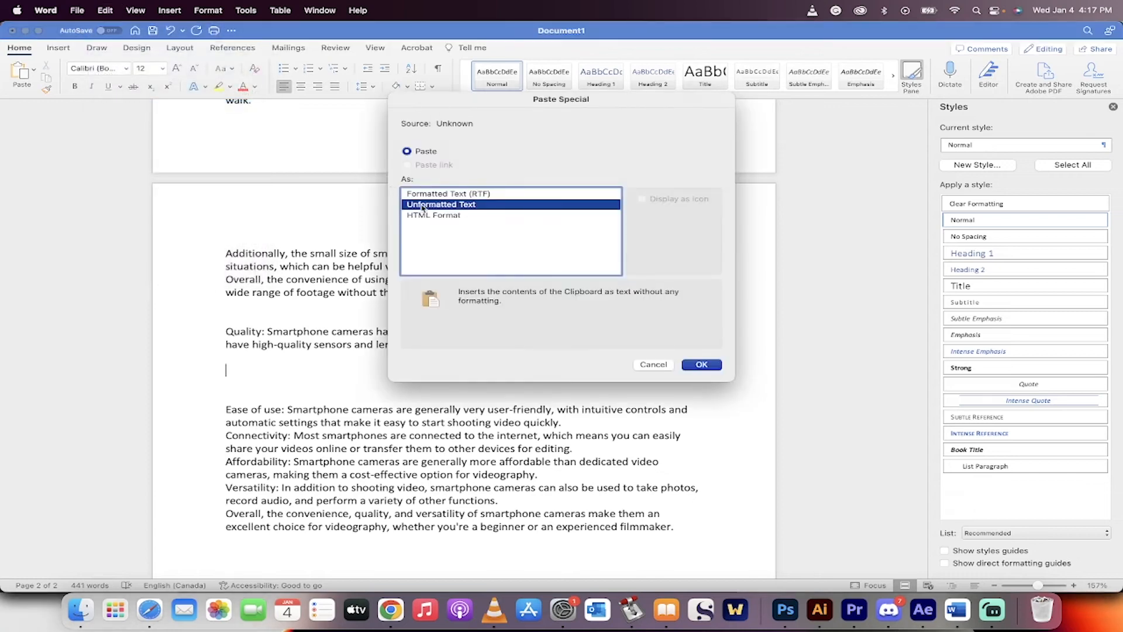
click(701, 364)
scroll(349, 339, down, 5)
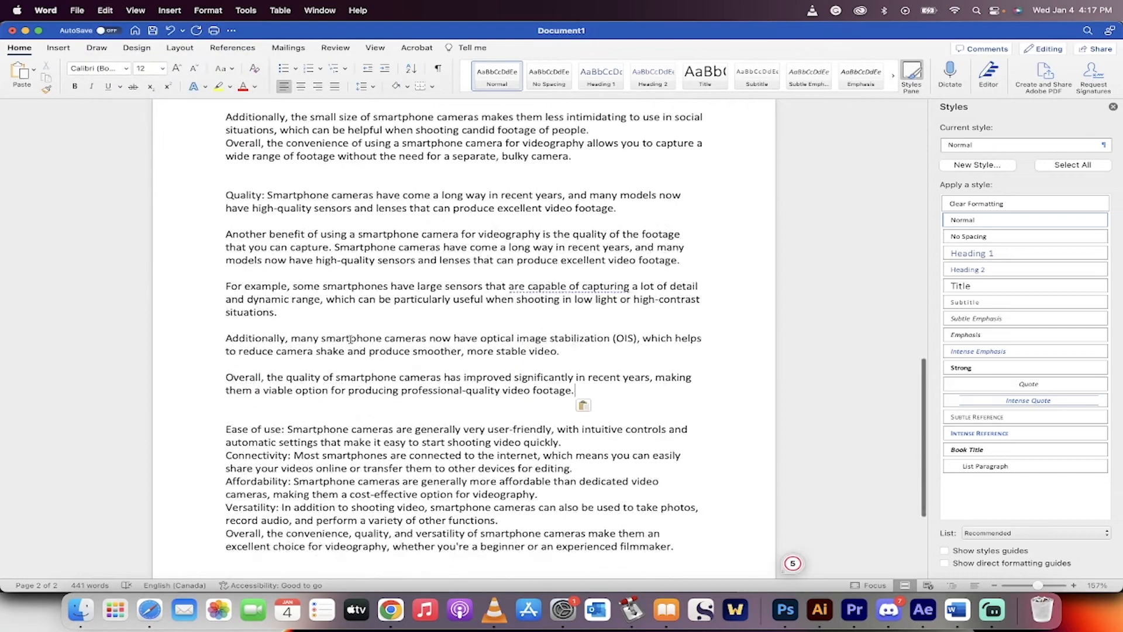
scroll(350, 339, up, 5)
scroll(346, 329, down, 4)
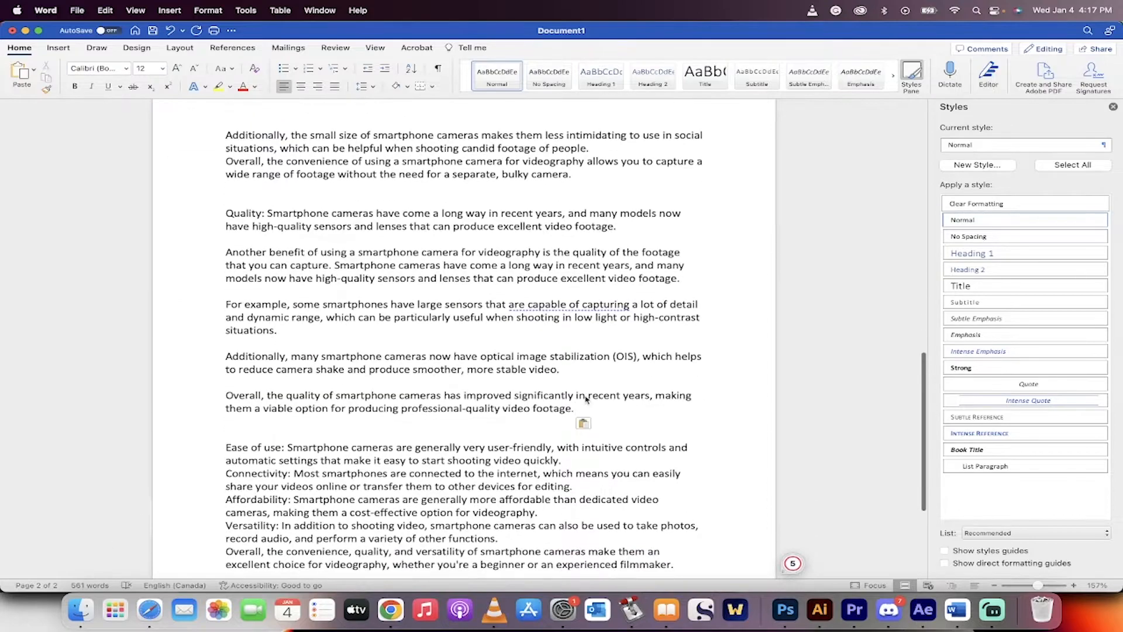
Switch to ChatGPT and copy the outline point "The capabilities and limitations of smartphone cameras".
key(super+Tab)
scroll(587, 398, up, 15)
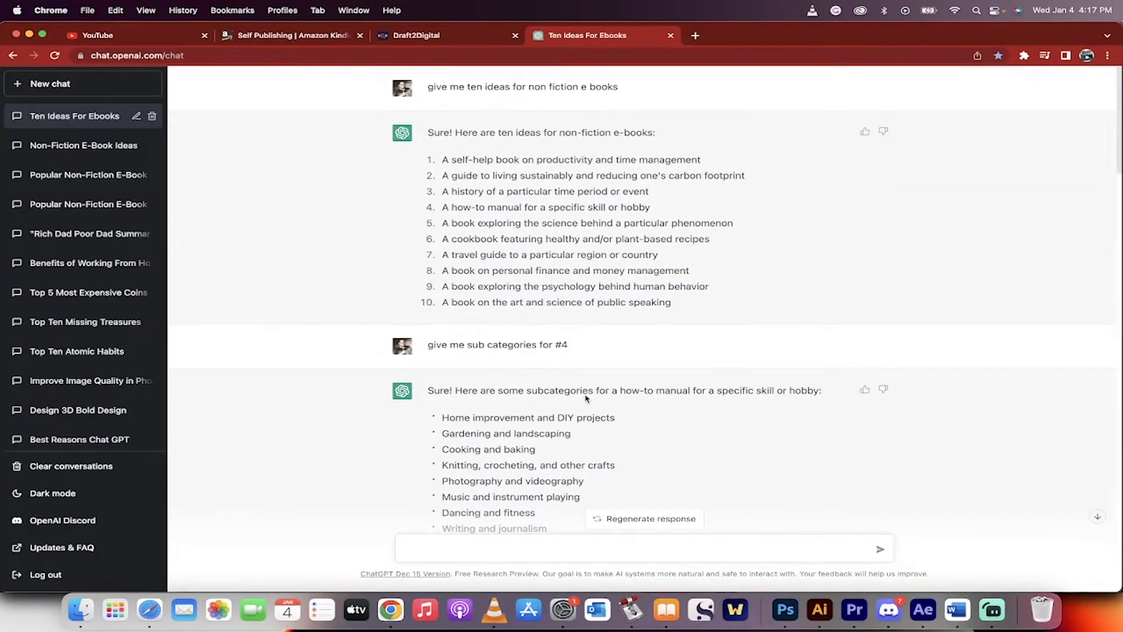
scroll(587, 398, down, 20)
scroll(585, 394, up, 7)
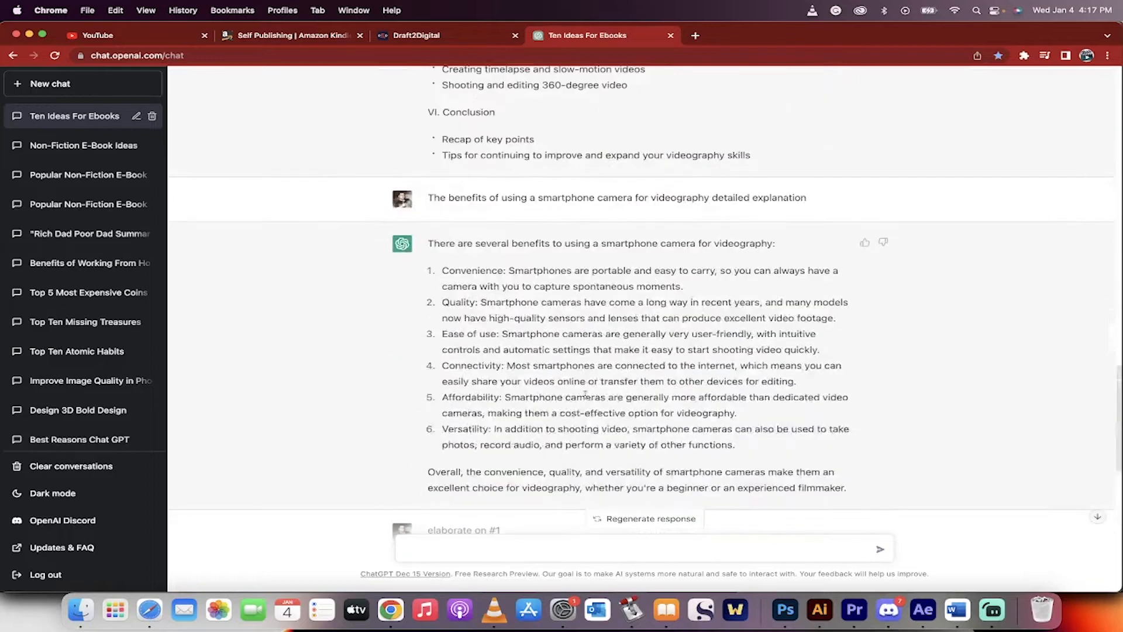
scroll(569, 321, up, 10)
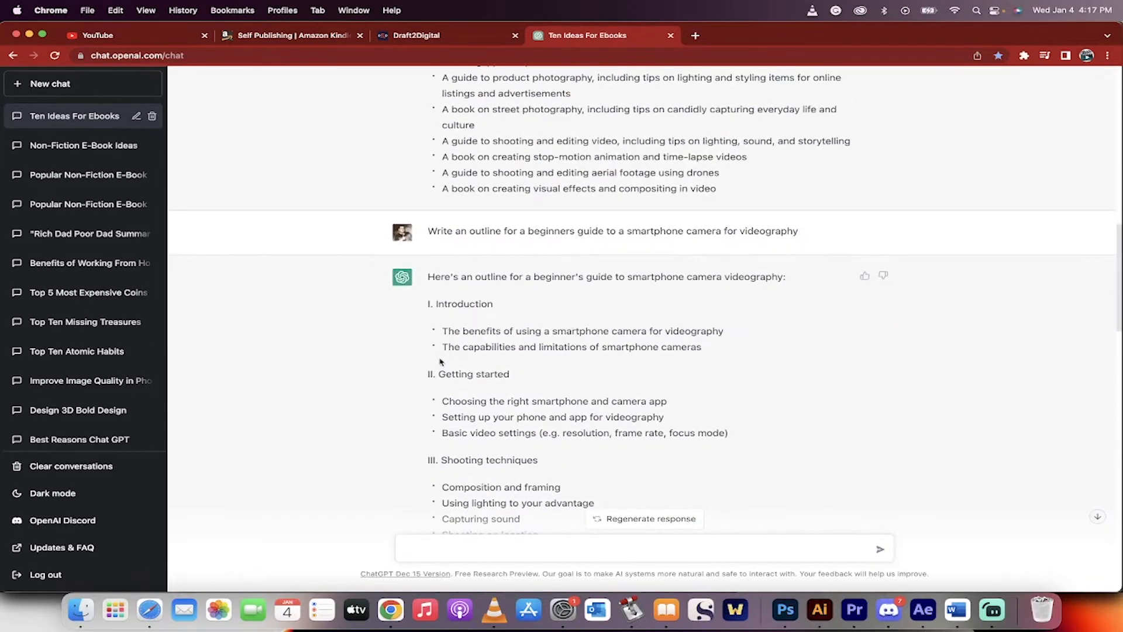
drag(445, 349, 755, 356)
key(super+c)
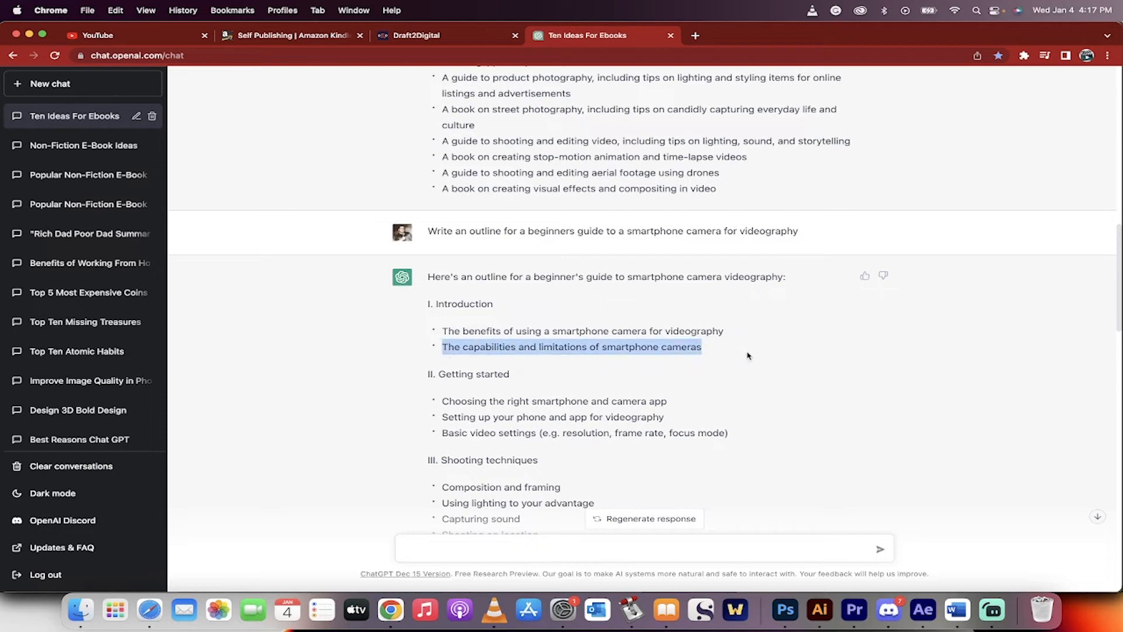
Send a new prompt made of "elaborate on" followed by the copied outline point about capabilities and limitations.
scroll(655, 377, down, 15)
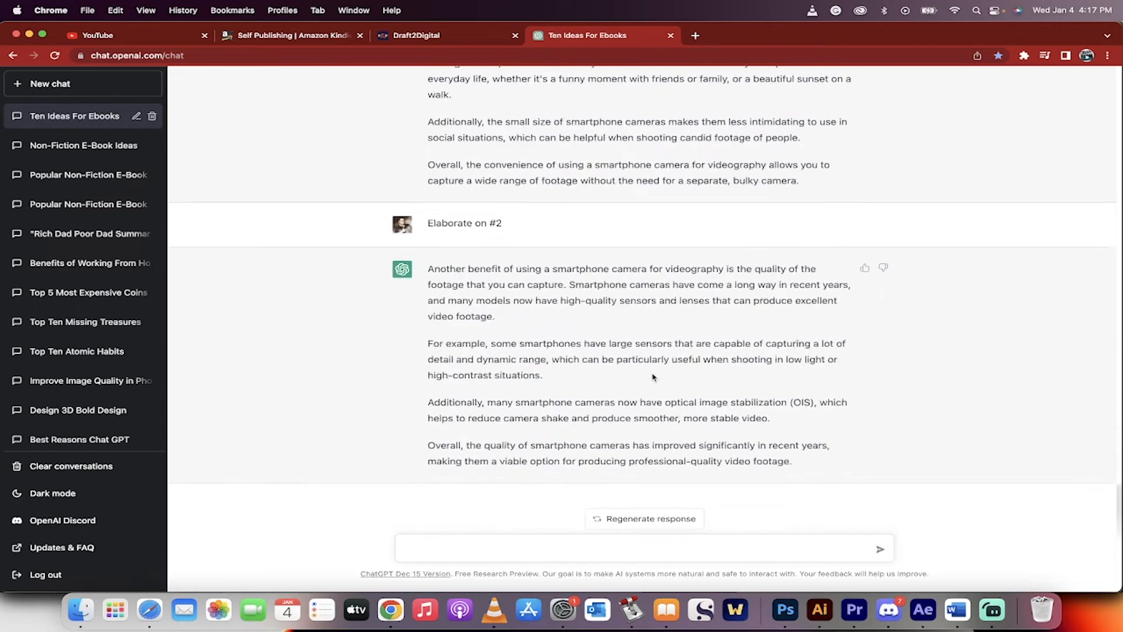
click(427, 546)
text(elaborate on)
key(super+v)
key(Return)
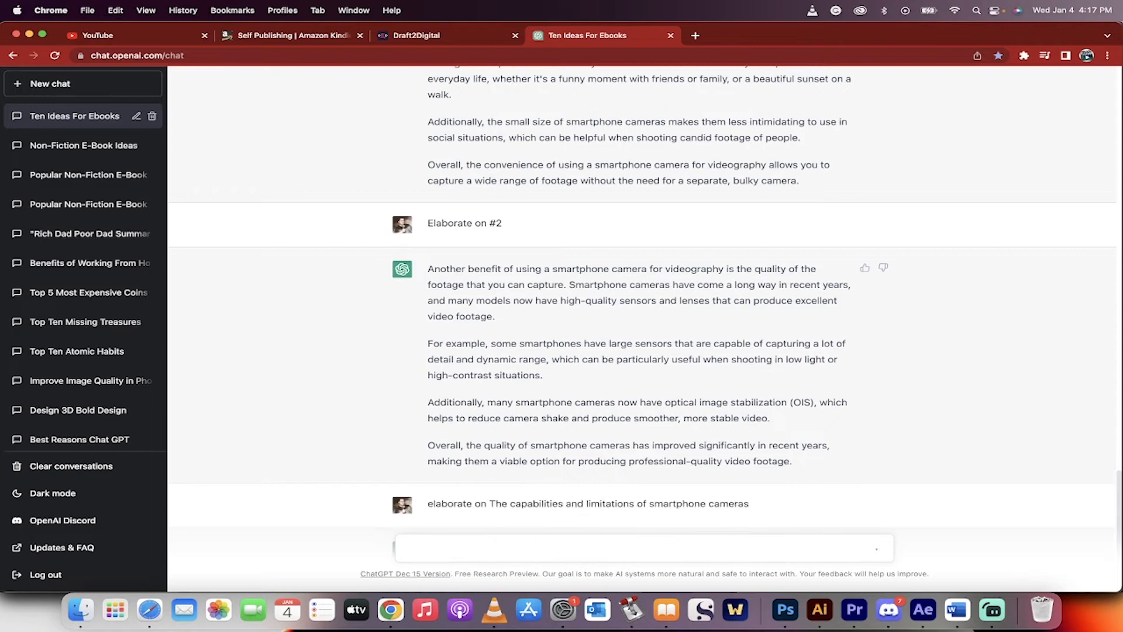